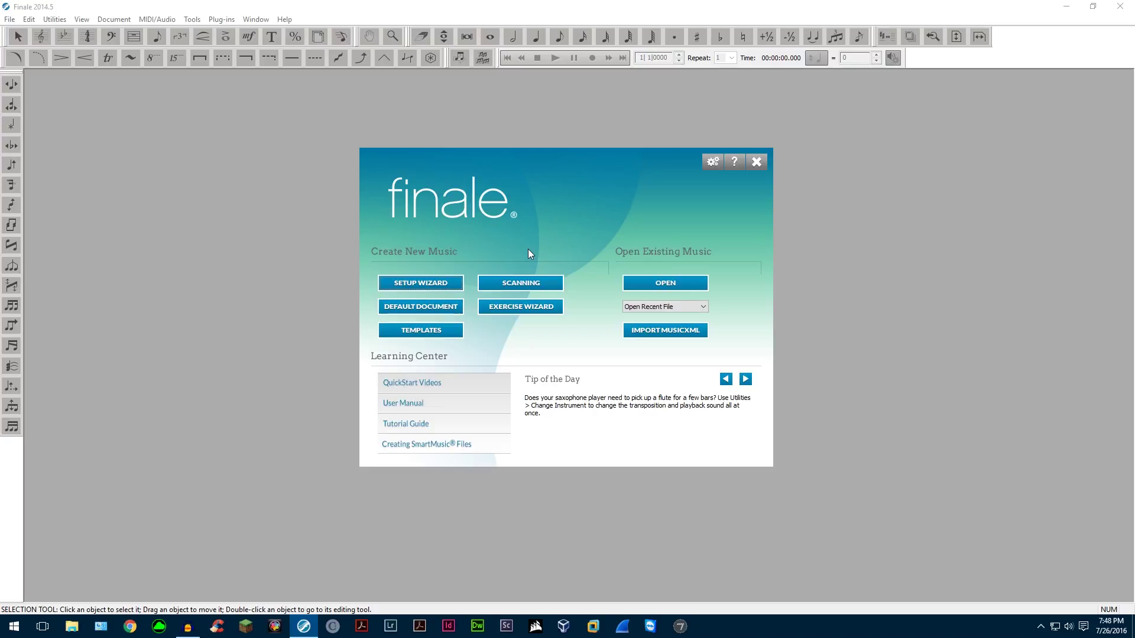
# - Start a default score and enter ten quarter notes across measures 1–3 of the first staff
pyautogui.click(438, 305)
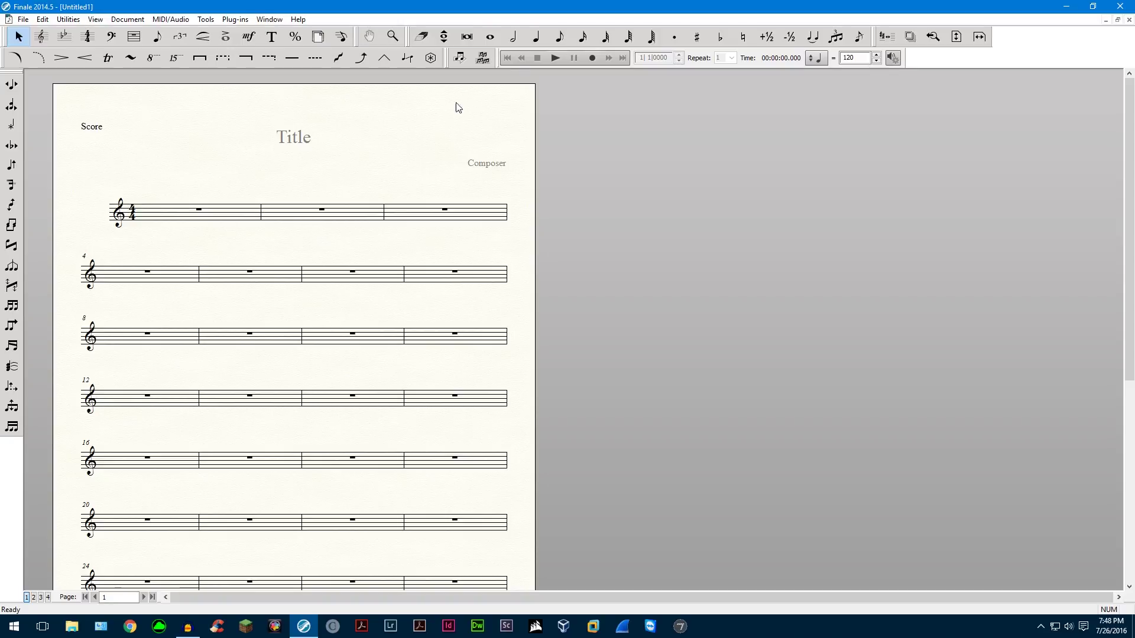
pyautogui.click(534, 39)
pyautogui.click(146, 210)
pyautogui.click(162, 208)
pyautogui.click(212, 200)
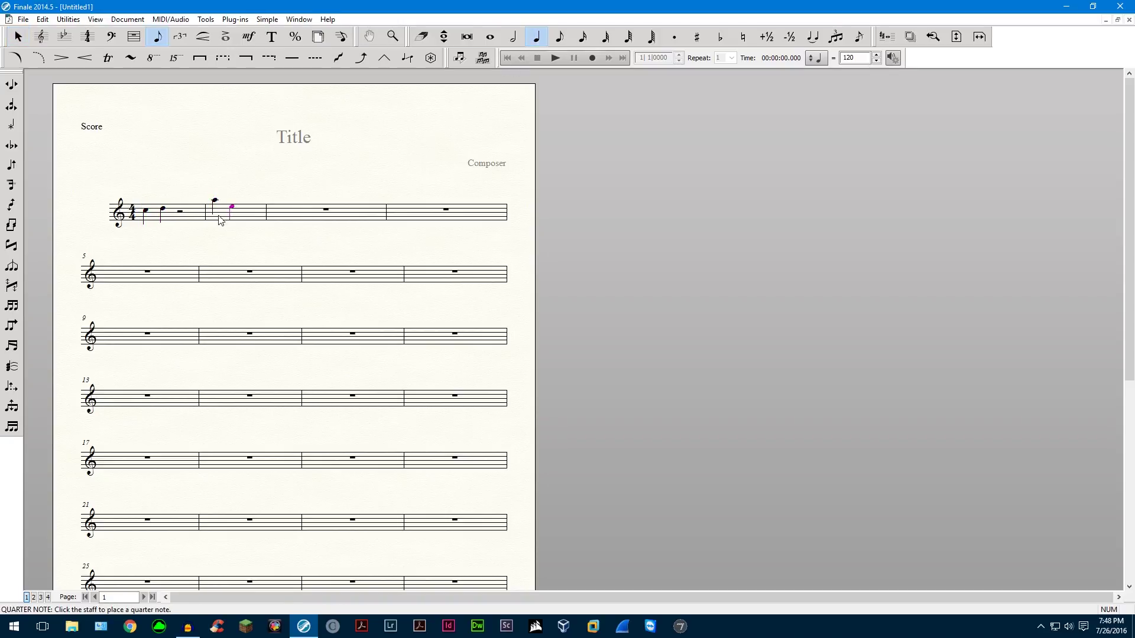
pyautogui.click(228, 212)
pyautogui.click(244, 210)
pyautogui.click(262, 213)
pyautogui.click(302, 217)
pyautogui.click(321, 220)
pyautogui.click(339, 211)
pyautogui.click(358, 210)
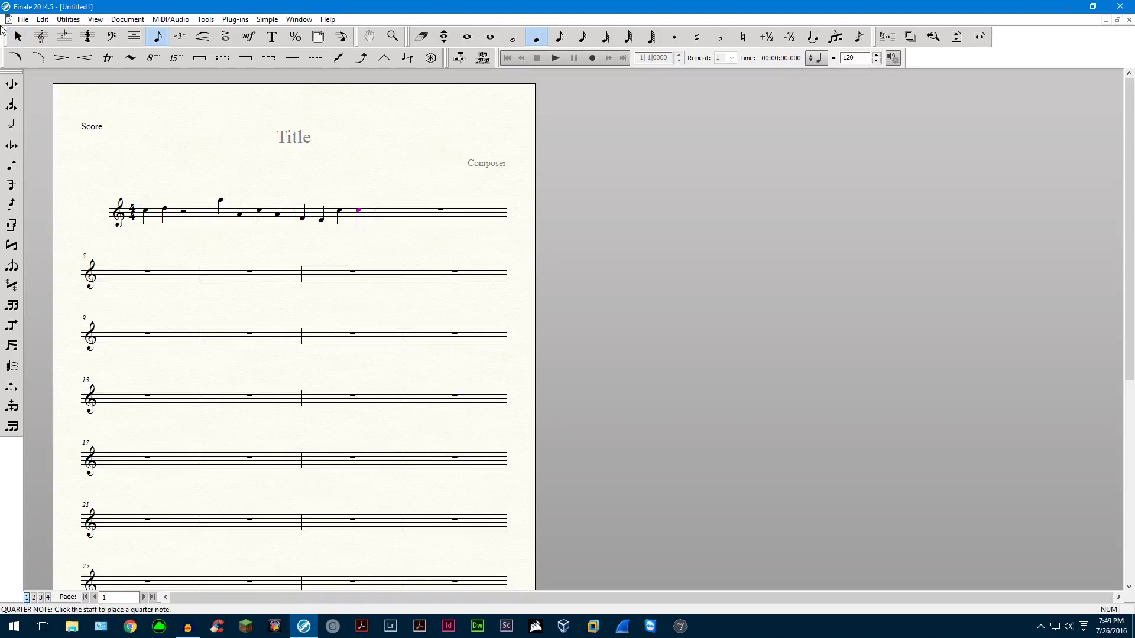
# - Delete the notes in measures 1–3 and close the untitled score
pyautogui.click(16, 37)
pyautogui.moveTo(189, 215); pyautogui.dragTo(349, 221)
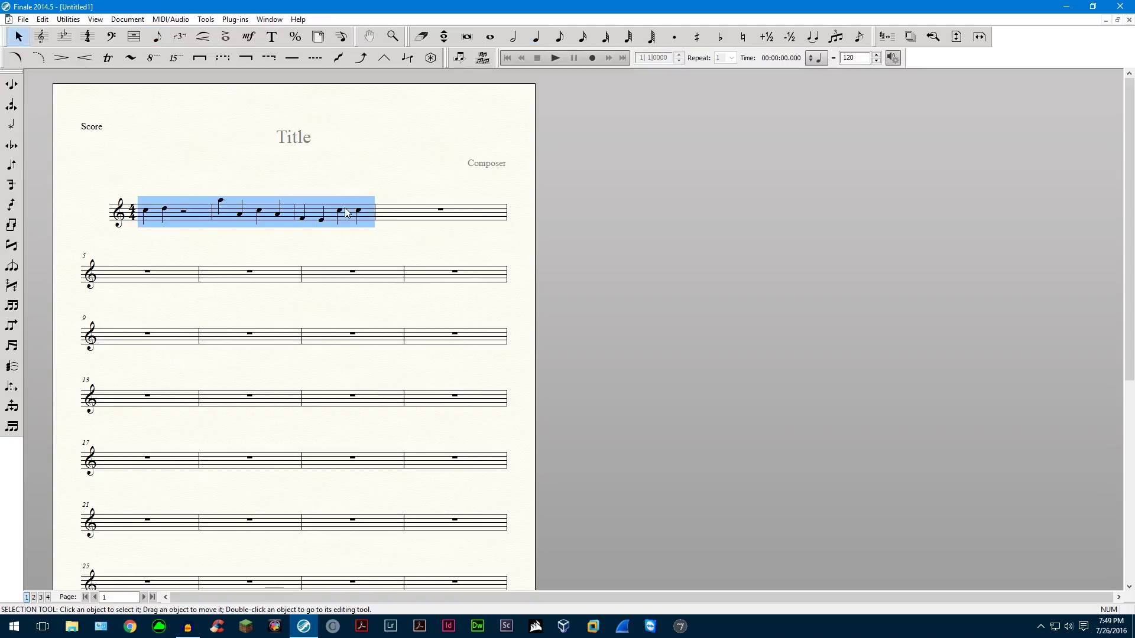
pyautogui.press('Delete')
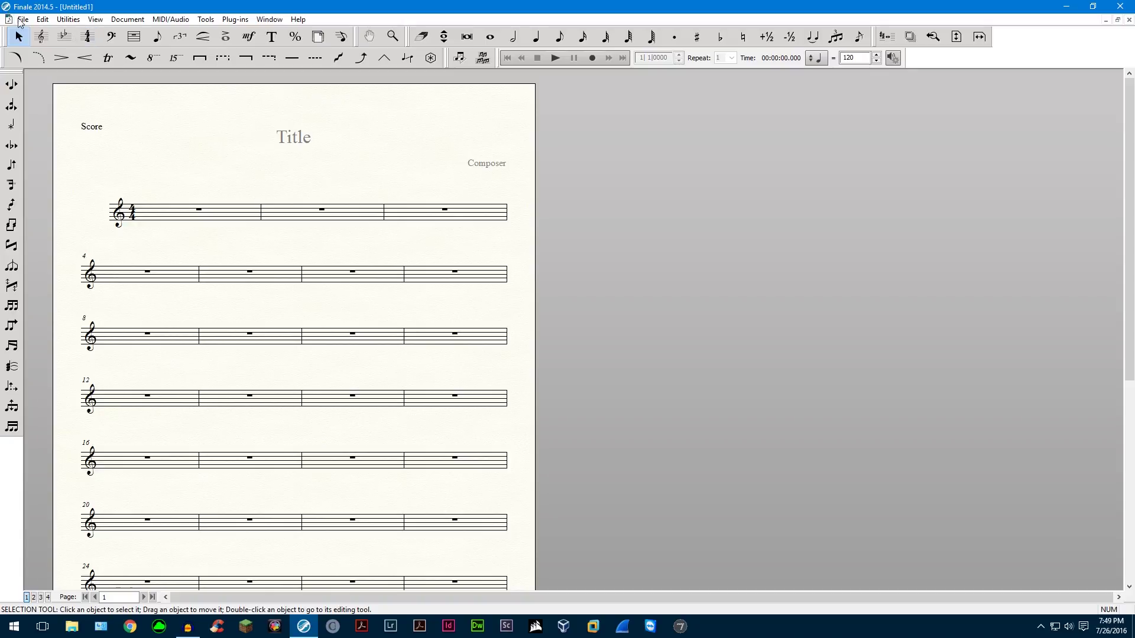
pyautogui.click(1129, 19)
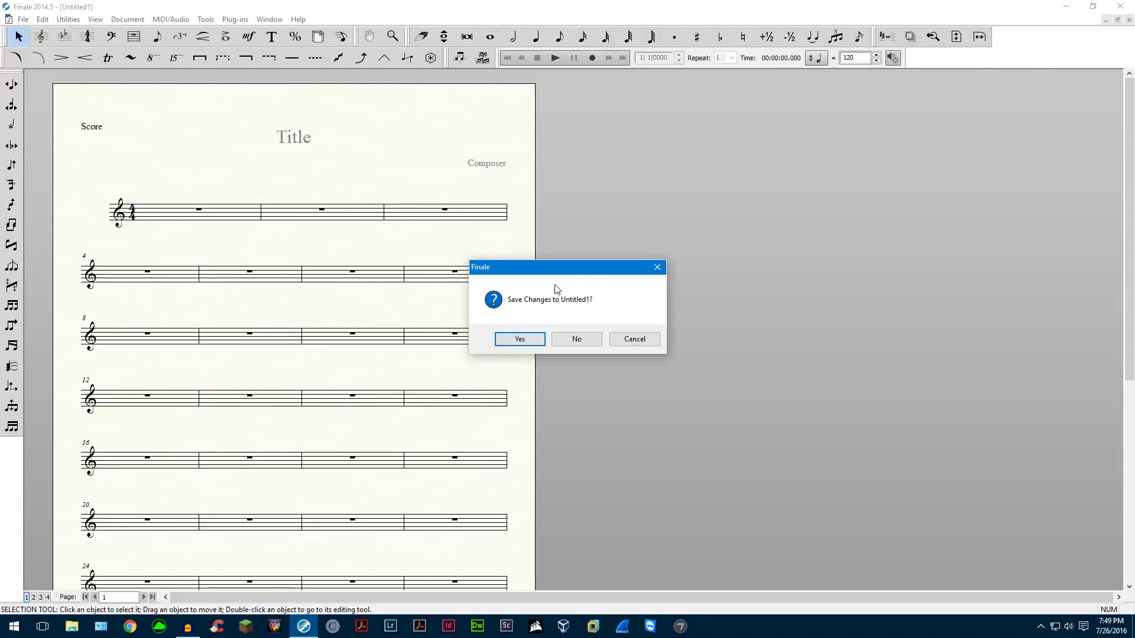
# - Discard Untitled1 without saving and launch File > New > Document With Setup Wizard
pyautogui.click(575, 339)
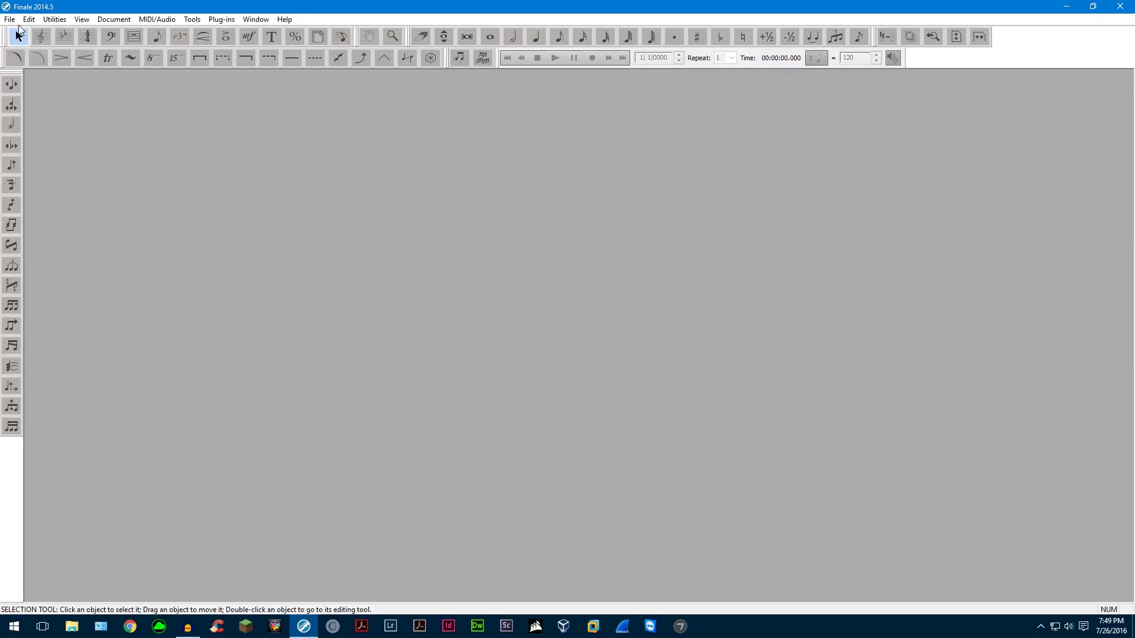
pyautogui.click(11, 21)
pyautogui.moveTo(32, 45)
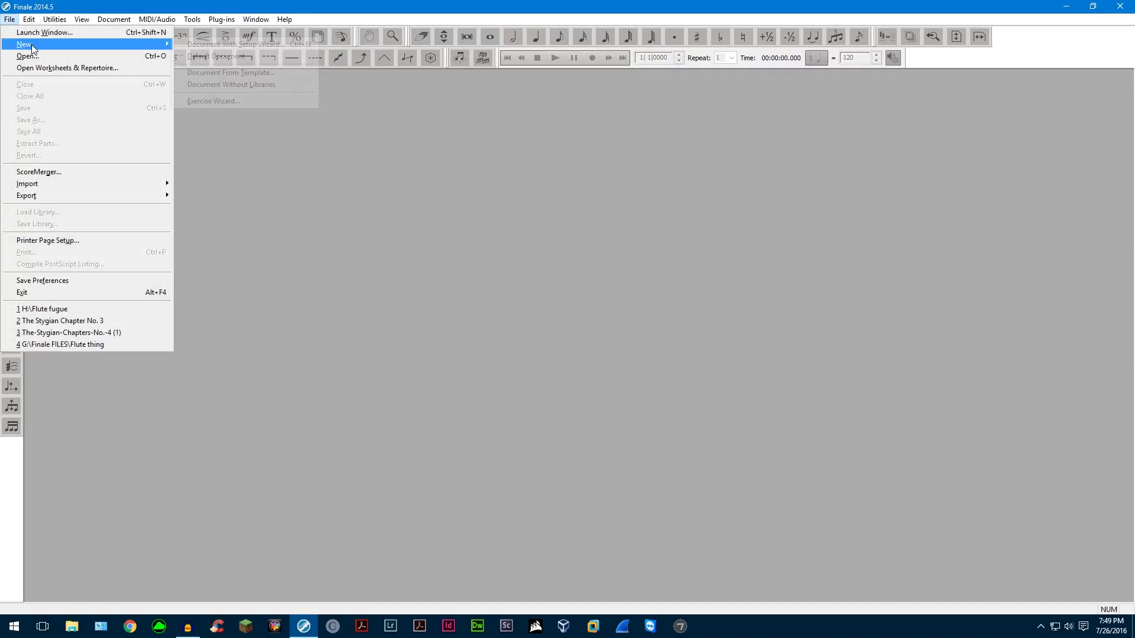
pyautogui.click(225, 45)
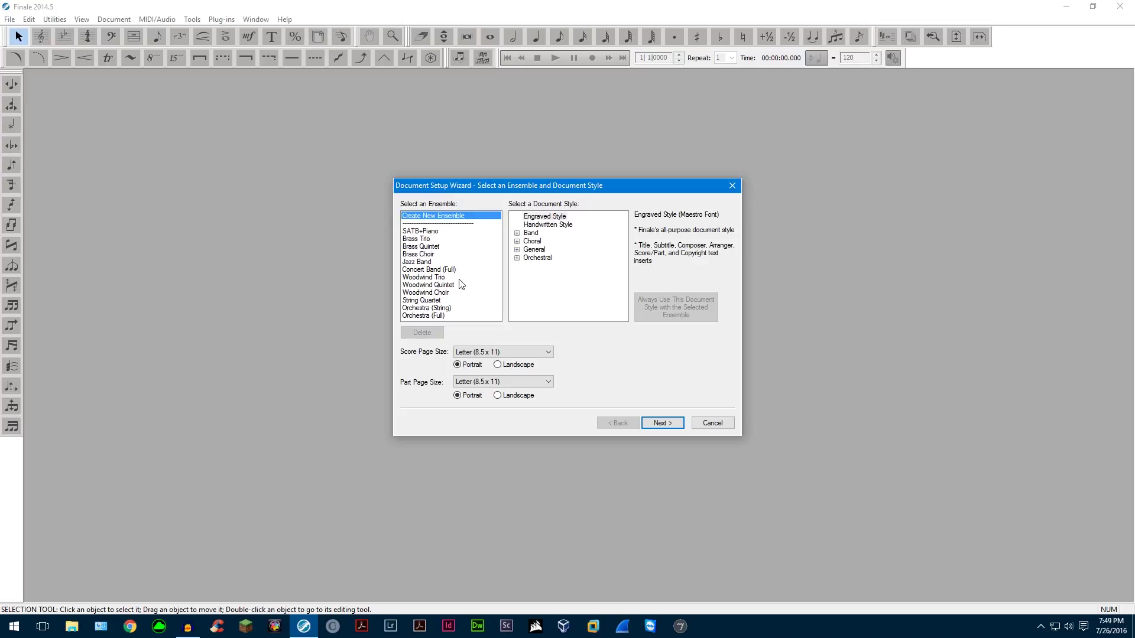
pyautogui.click(732, 187)
# - Browse the preset ensembles and select Brass Quintet
pyautogui.click(437, 307)
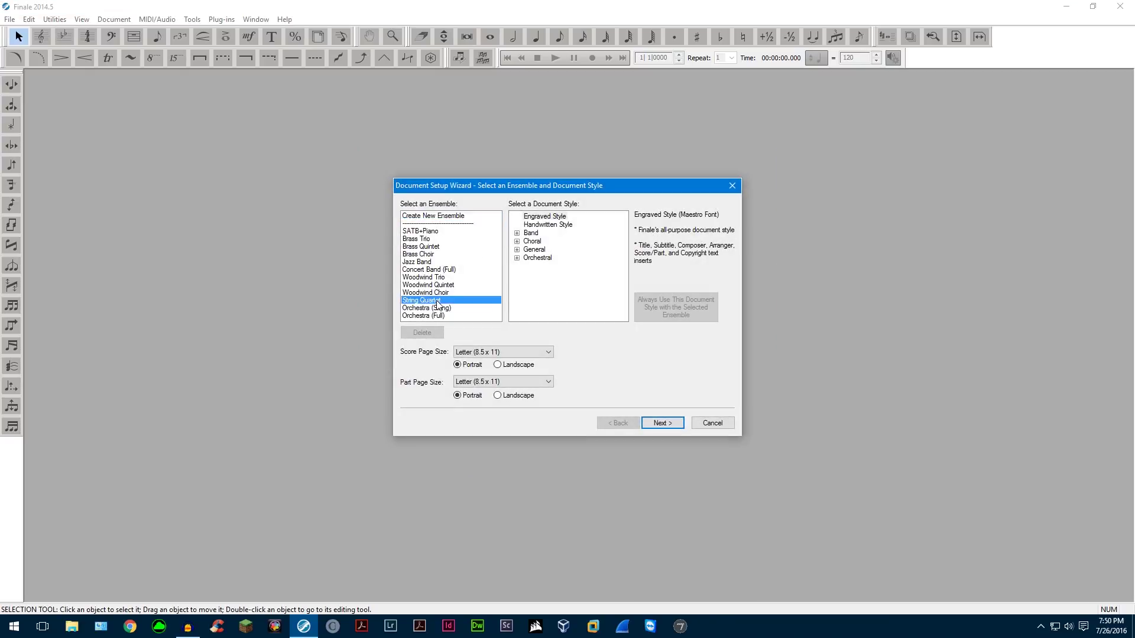
pyautogui.click(436, 277)
pyautogui.click(437, 261)
pyautogui.click(433, 246)
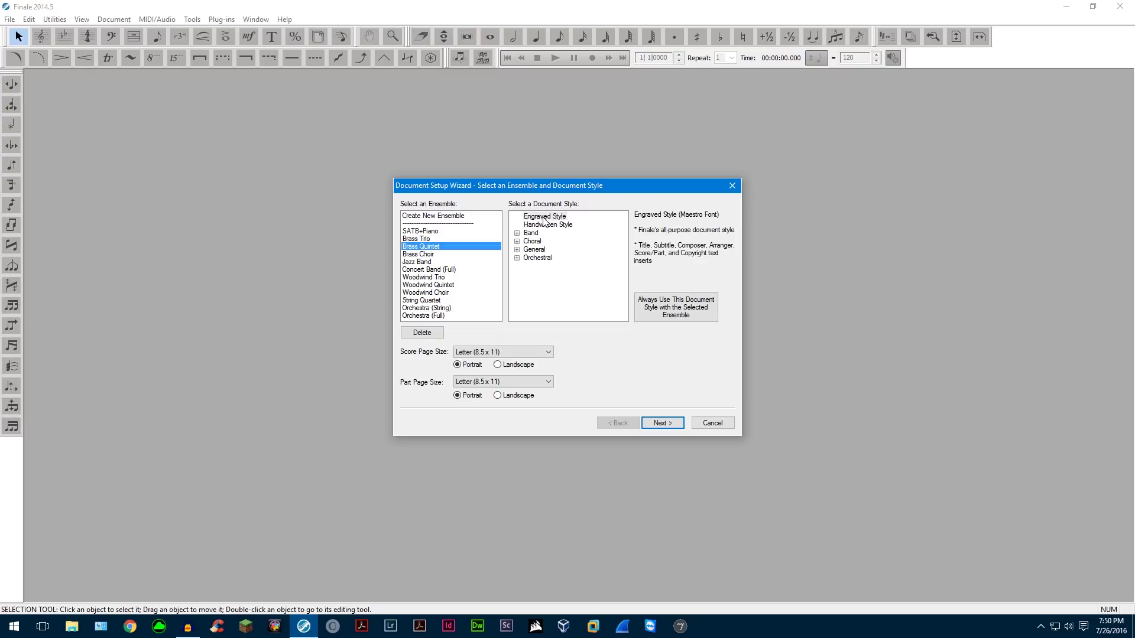
# - Look through the Band, Choral and General style groups, keep Engraved Style, and continue
pyautogui.click(517, 233)
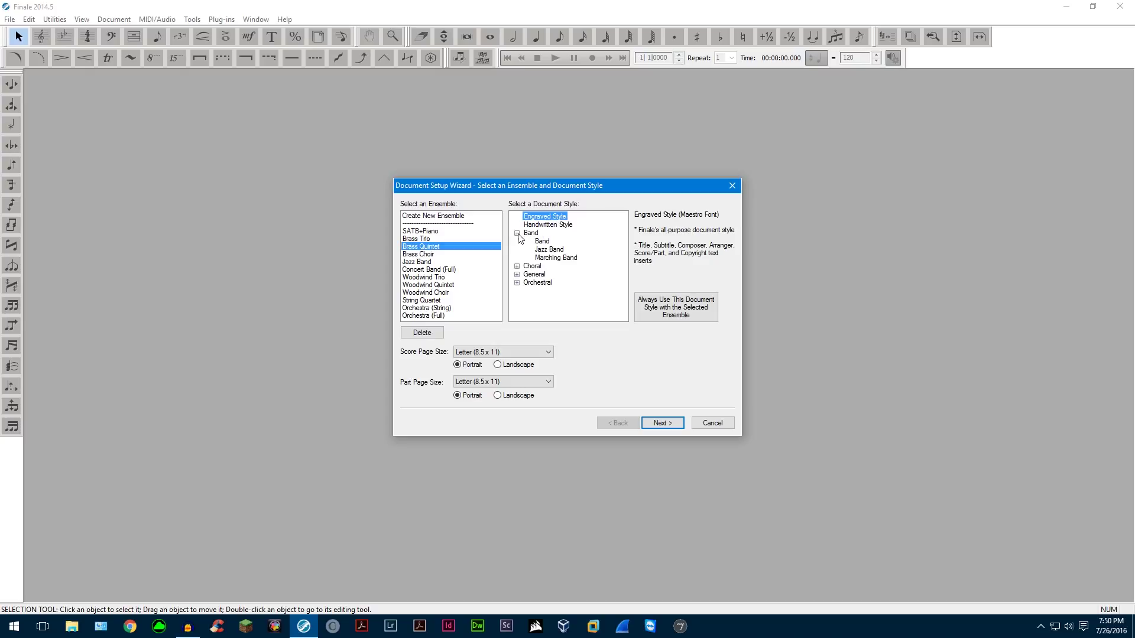
pyautogui.click(517, 266)
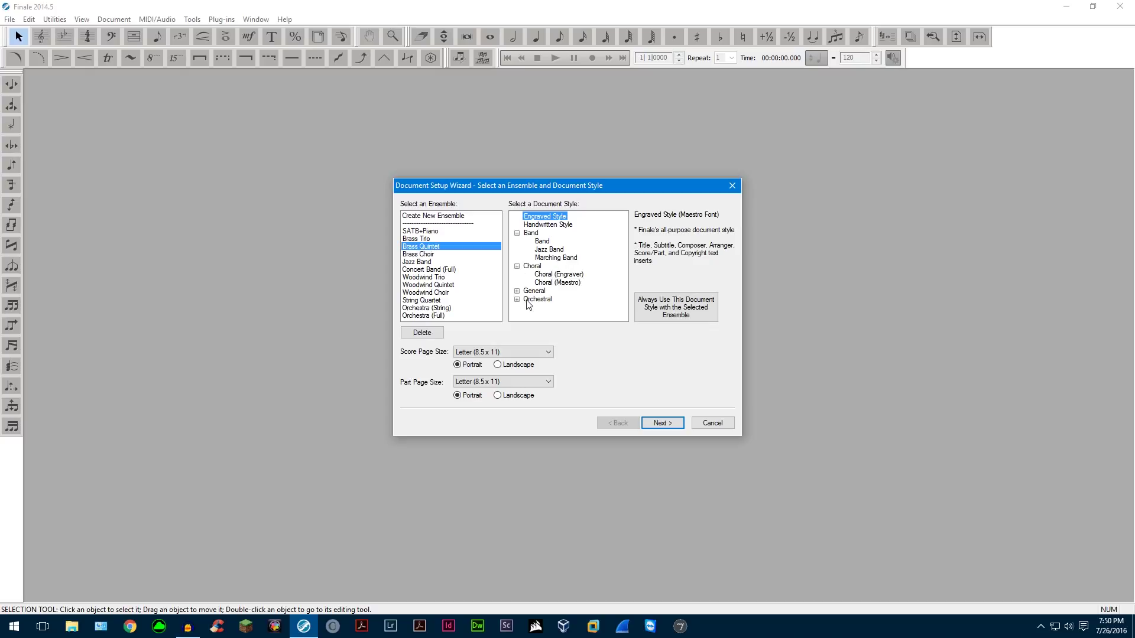
pyautogui.click(517, 290)
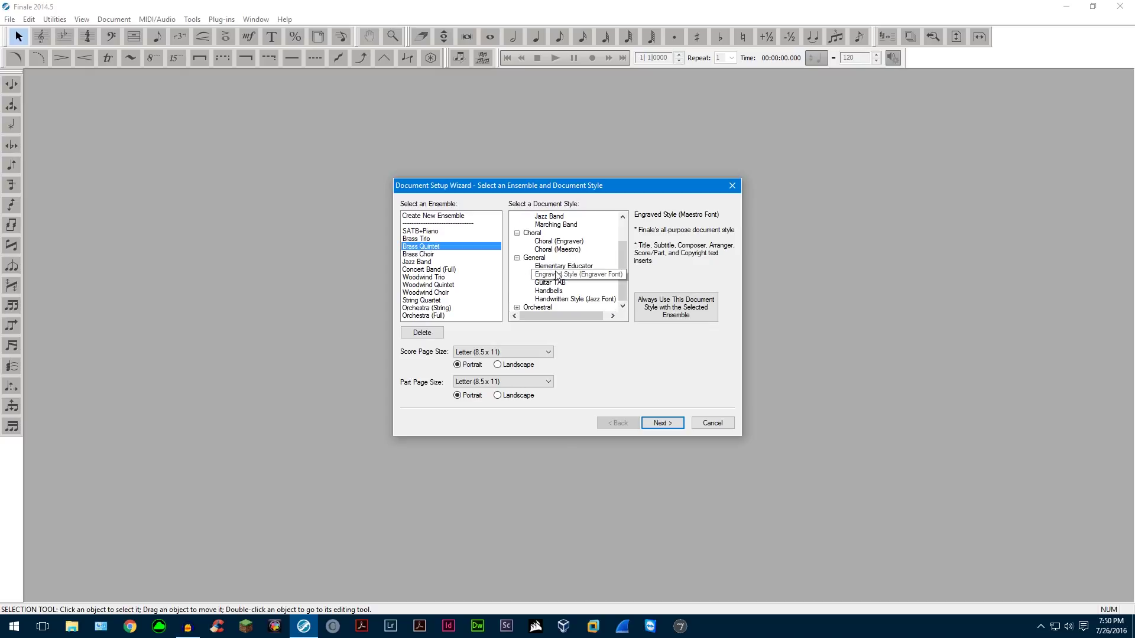
pyautogui.scroll(-1, 514, 306)
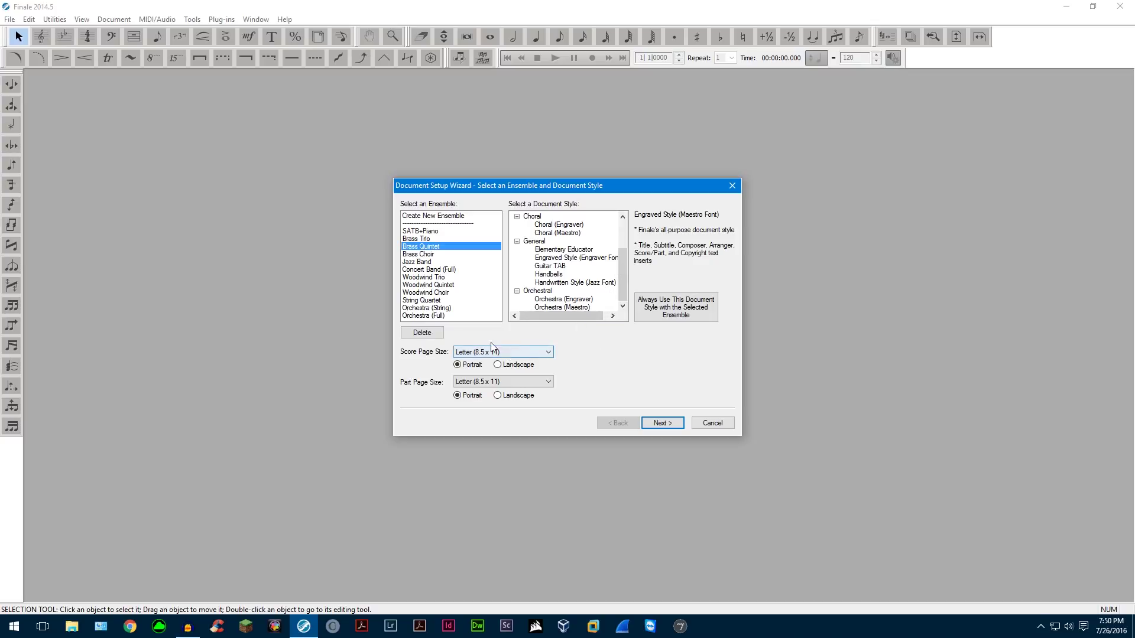
pyautogui.click(661, 423)
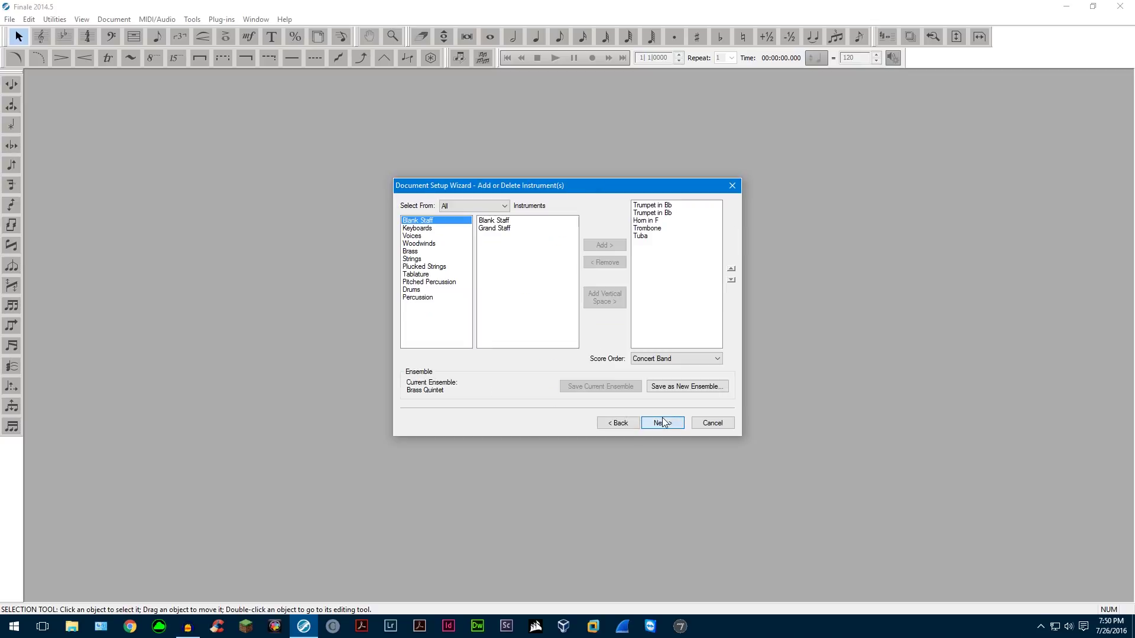
# - Browse the Keyboards, Voice, Woodwinds and Strings instrument categories
pyautogui.click(438, 230)
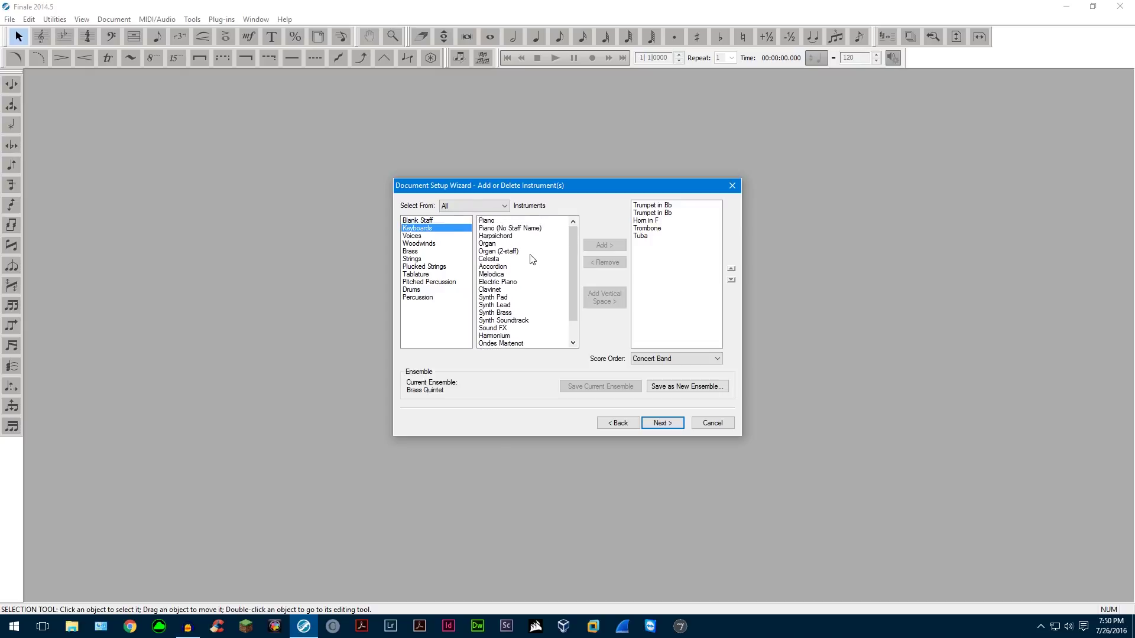
pyautogui.click(422, 237)
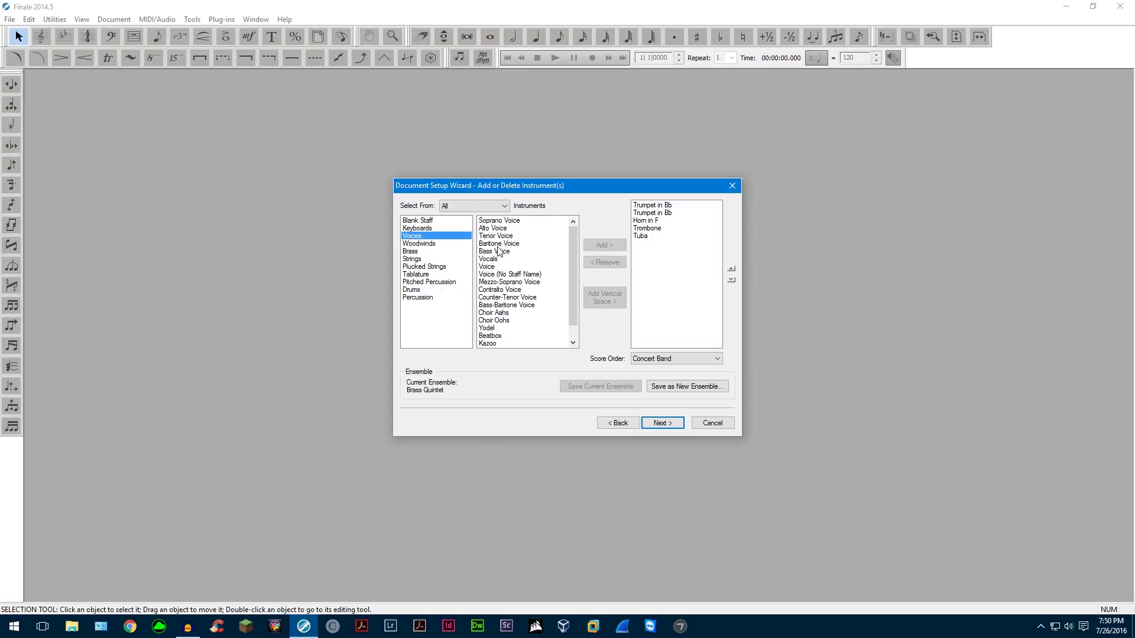
pyautogui.scroll(5, 536, 272)
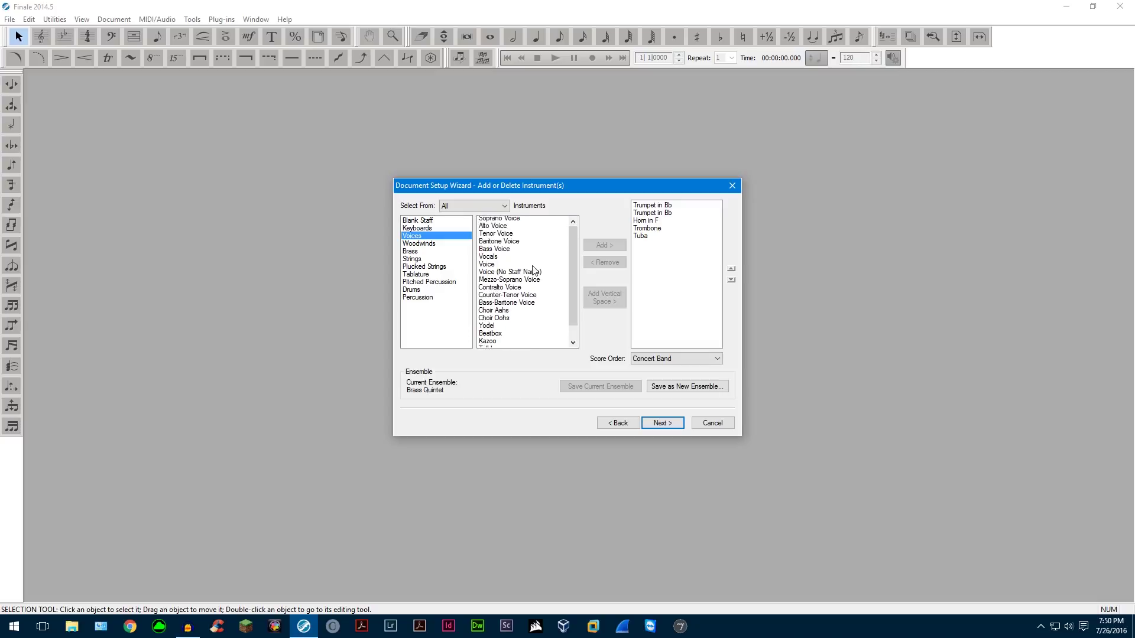
pyautogui.click(426, 244)
pyautogui.scroll(-15, 531, 256)
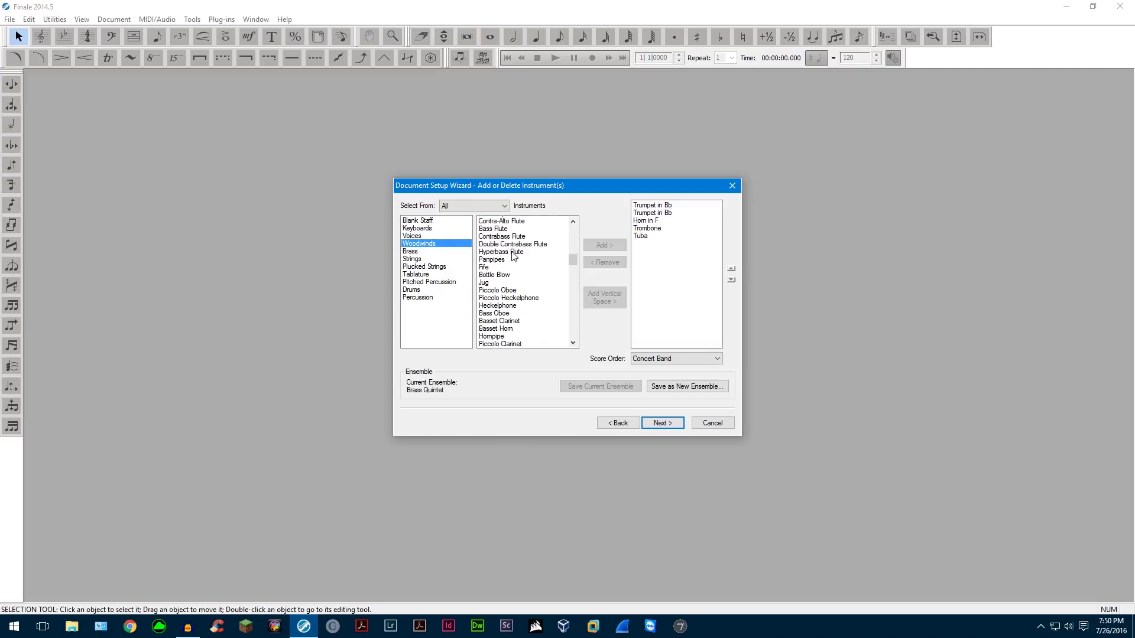
pyautogui.scroll(-12, 514, 260)
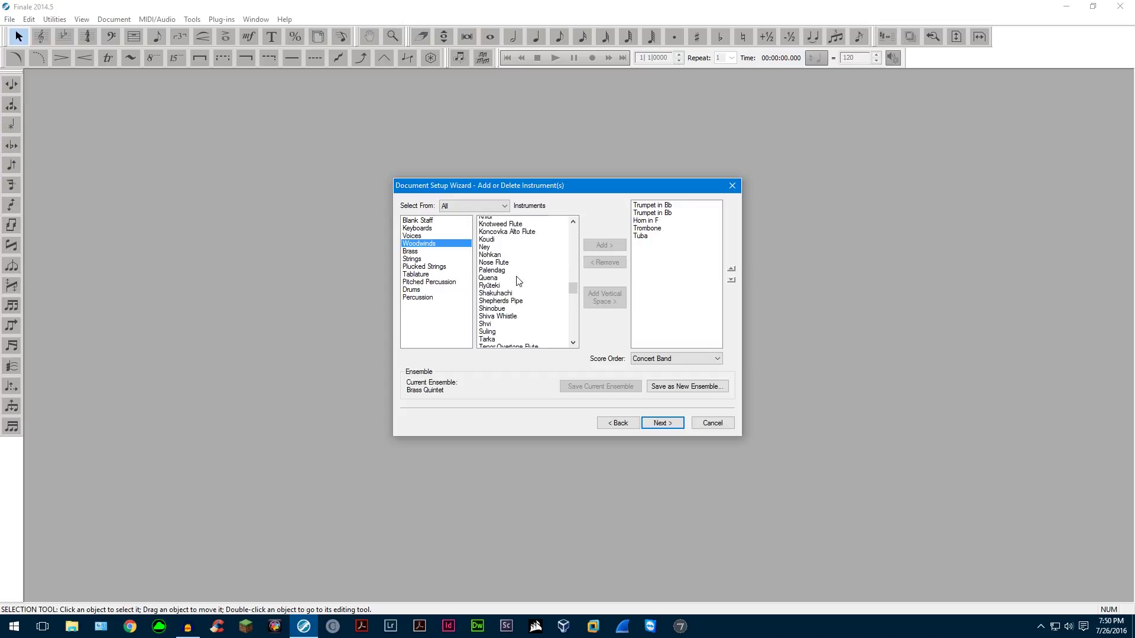
pyautogui.scroll(-10, 520, 279)
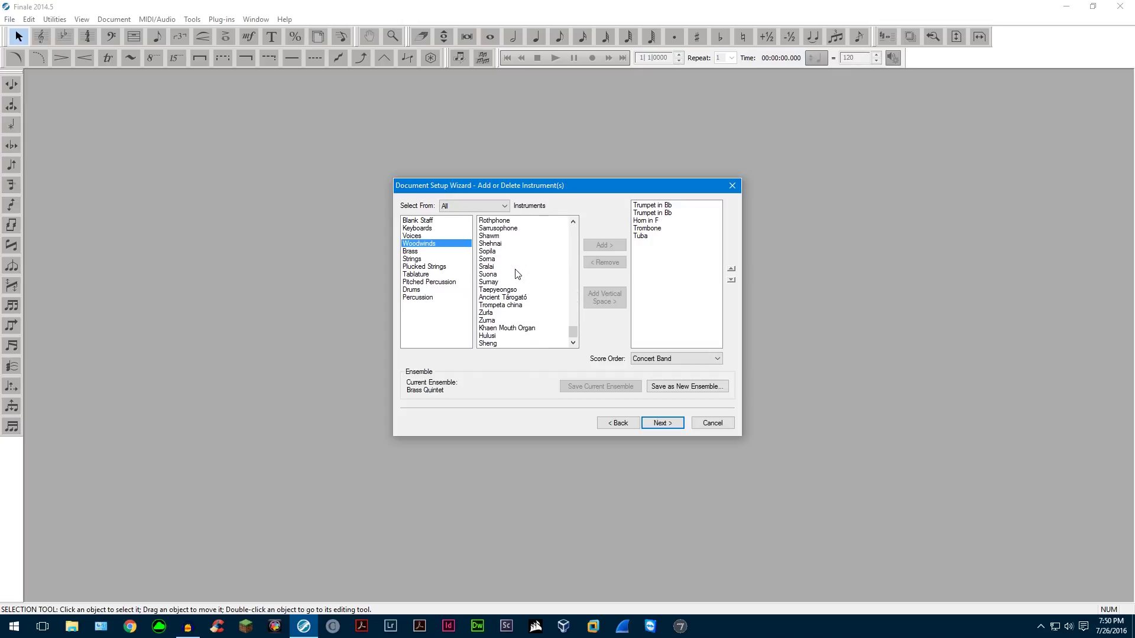
pyautogui.click(439, 259)
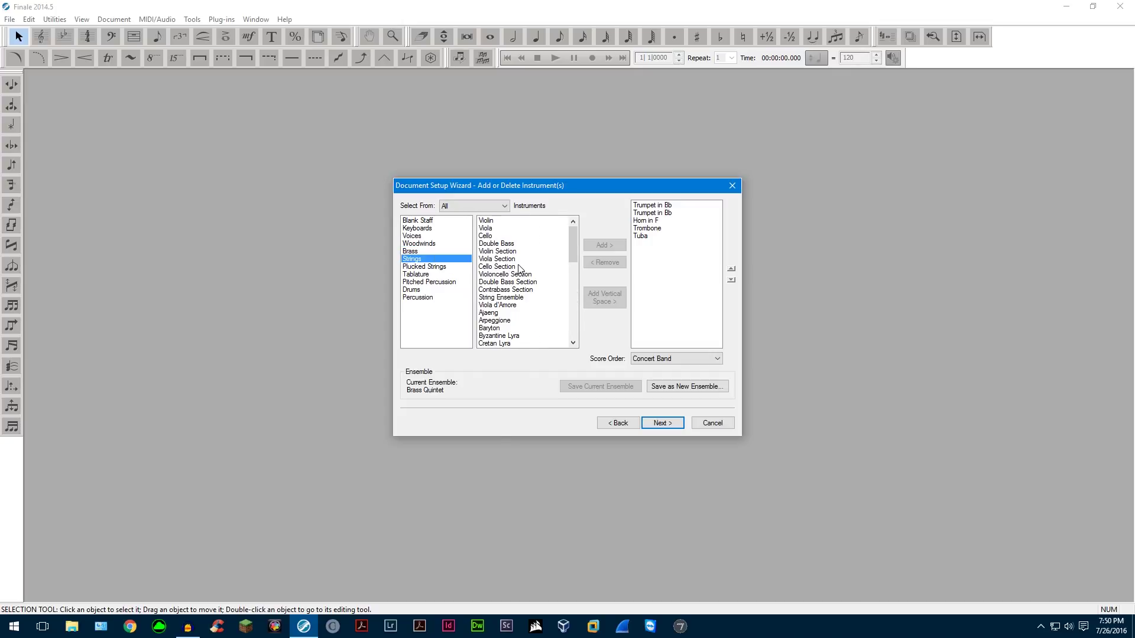
pyautogui.scroll(-8, 520, 266)
pyautogui.scroll(8, 520, 266)
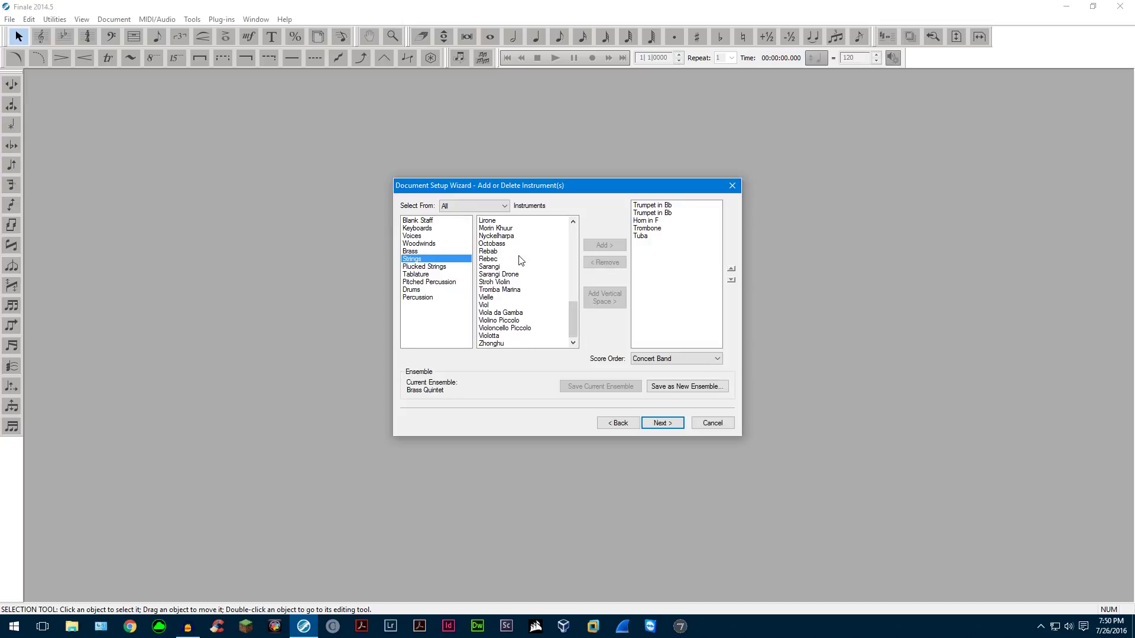
# - Check Plucked Strings, then return to Keyboards and select Piano
pyautogui.click(439, 267)
pyautogui.scroll(-3, 524, 270)
pyautogui.scroll(3, 525, 270)
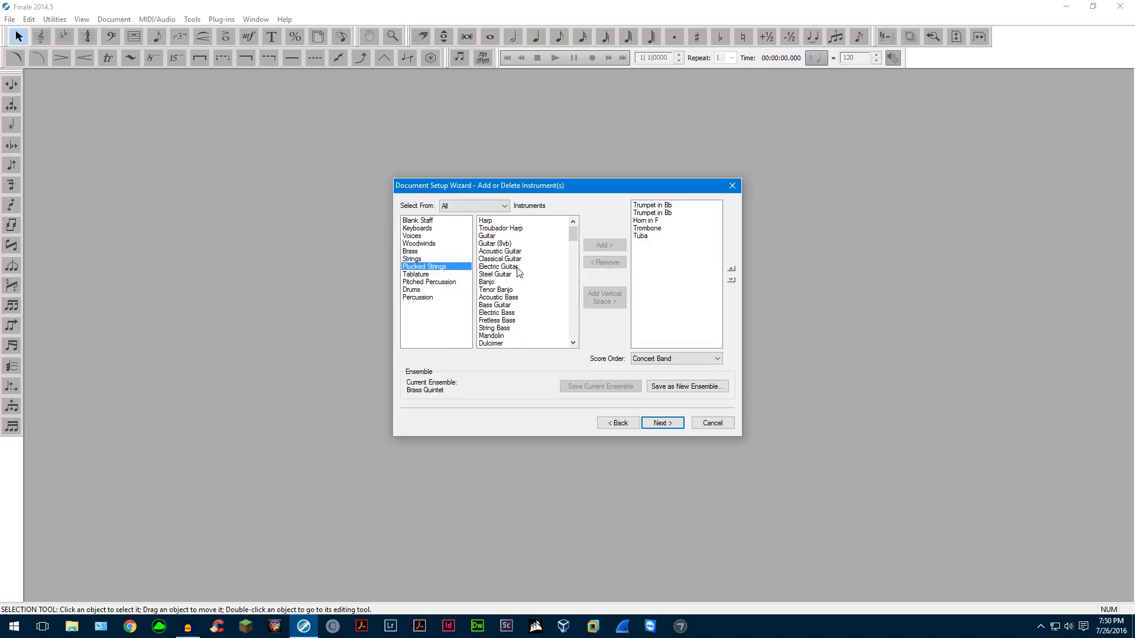
pyautogui.click(435, 243)
pyautogui.click(438, 236)
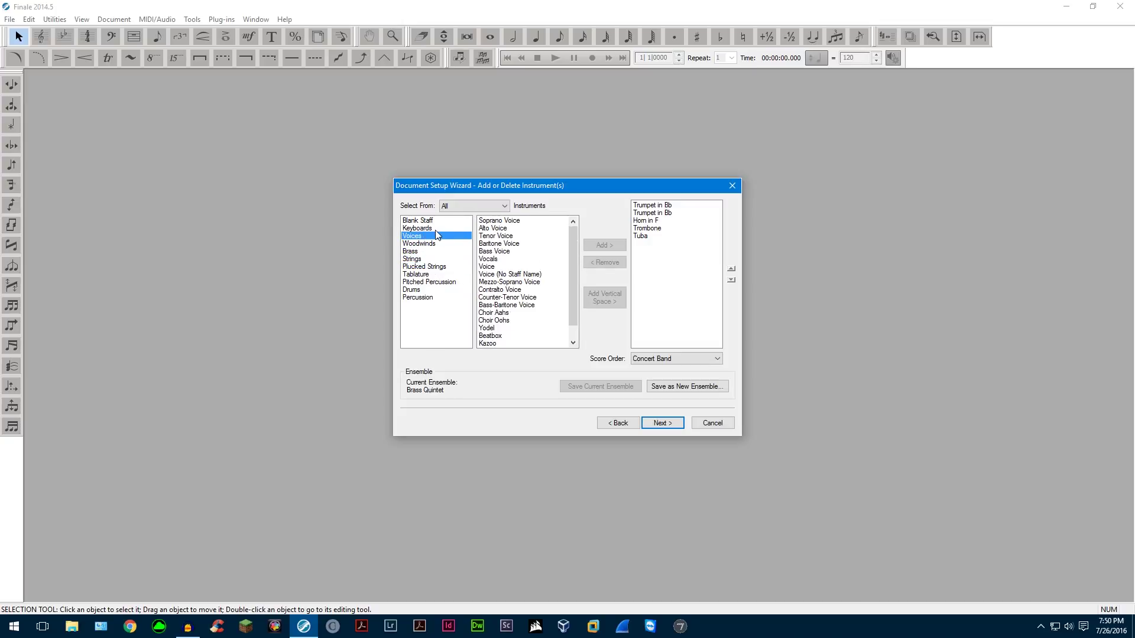
pyautogui.click(444, 228)
pyautogui.click(491, 221)
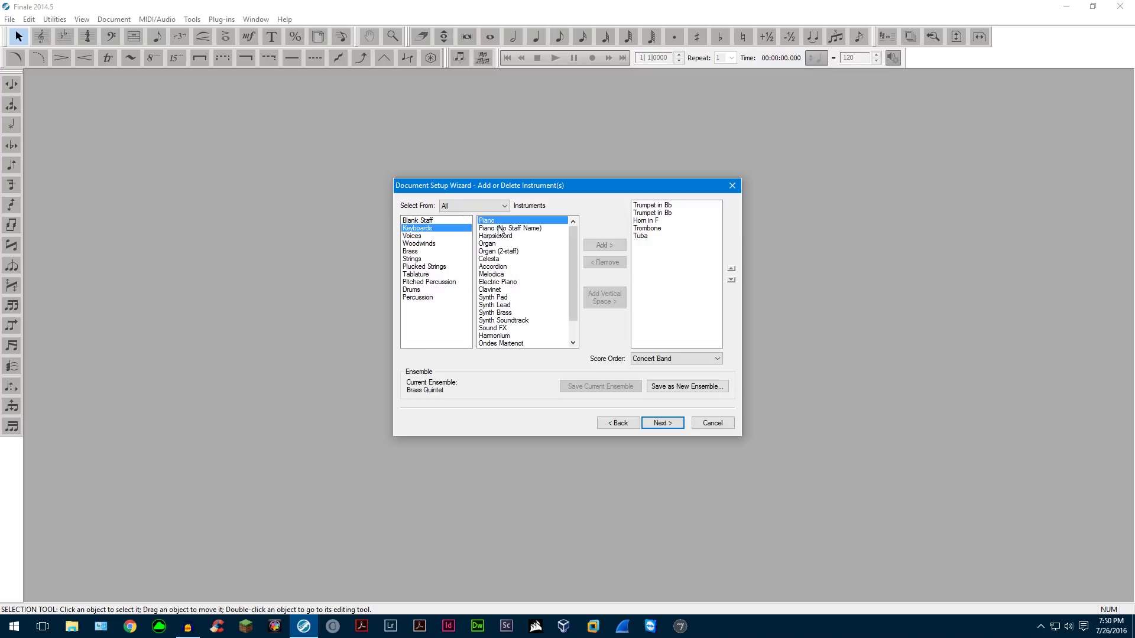
# - Remove the five Brass Quintet instruments, add Piano, and keep Concert Band score order
pyautogui.click(653, 236)
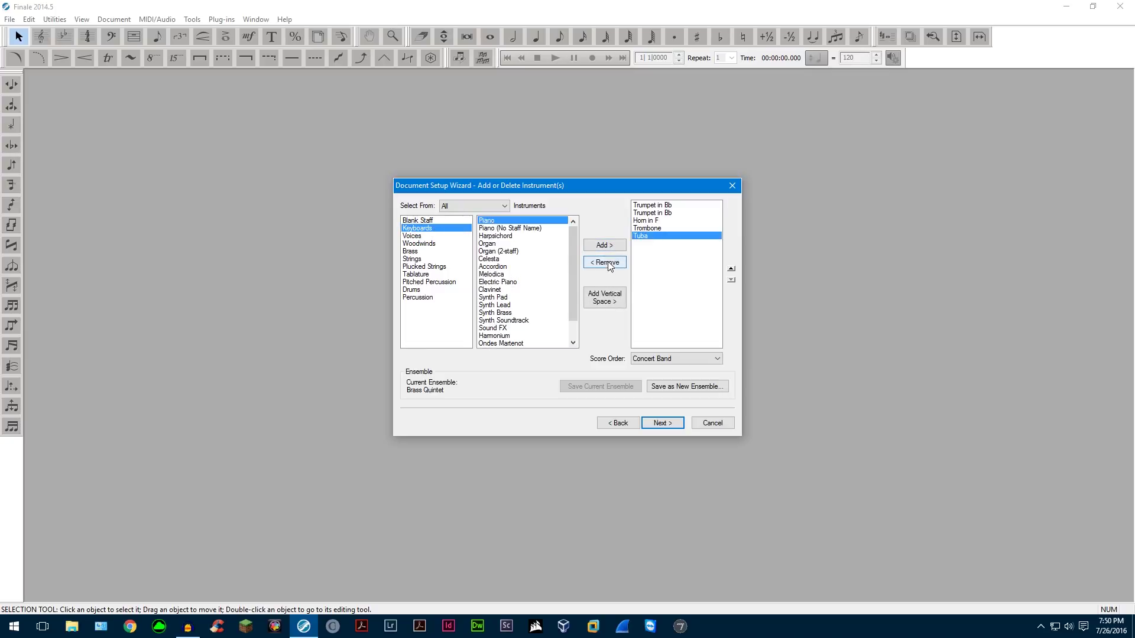
pyautogui.click(610, 263)
pyautogui.click(610, 264)
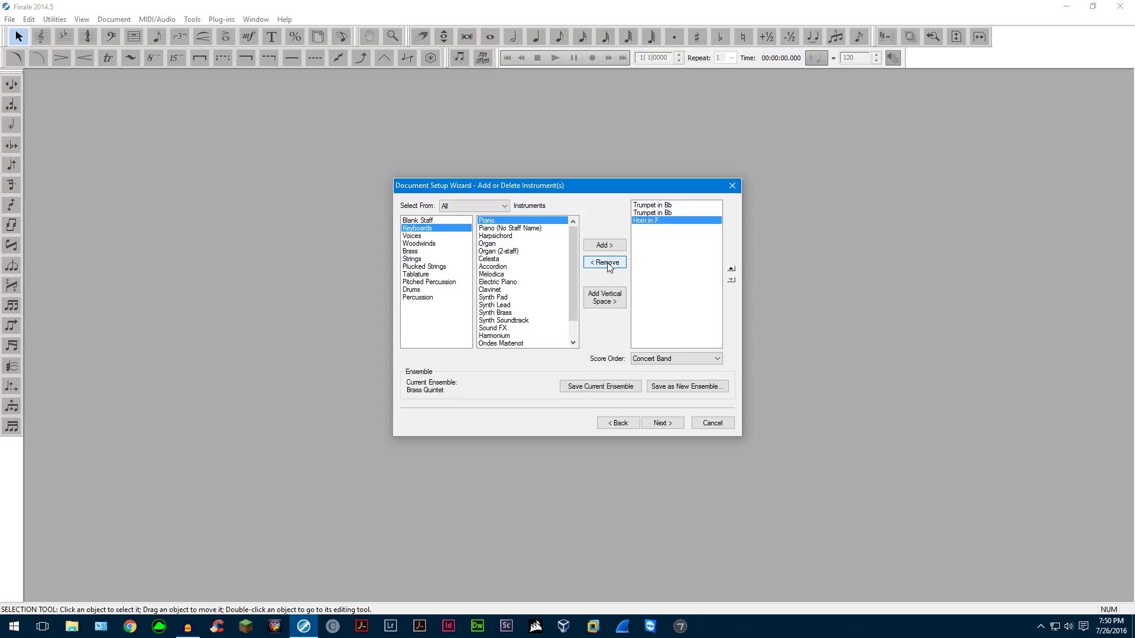
pyautogui.click(611, 265)
pyautogui.click(611, 265)
pyautogui.click(611, 264)
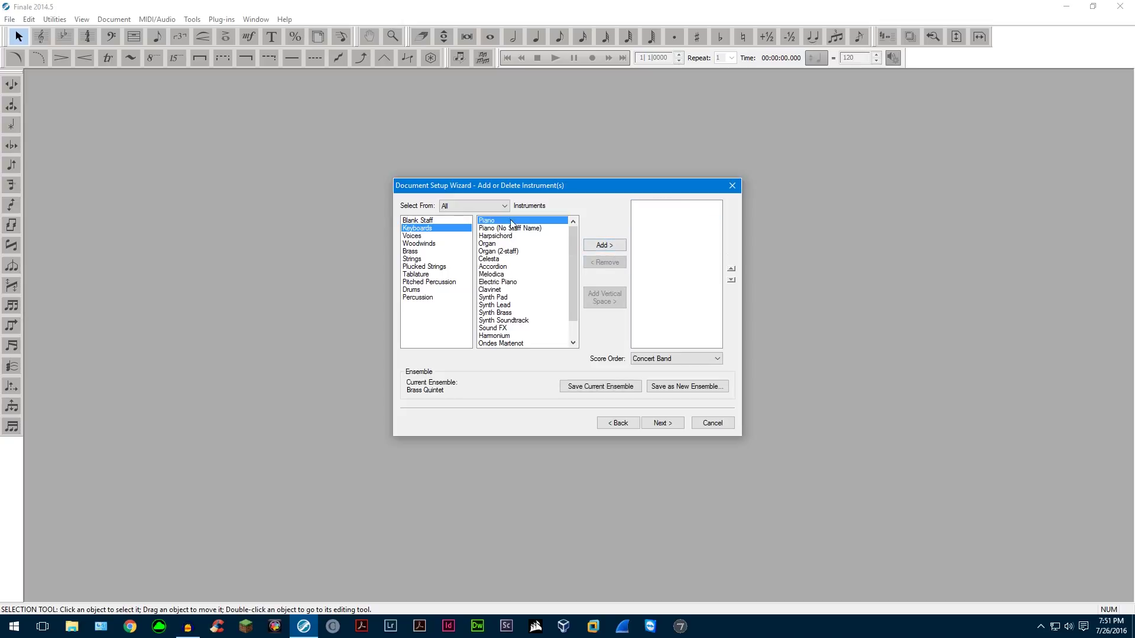
pyautogui.click(604, 244)
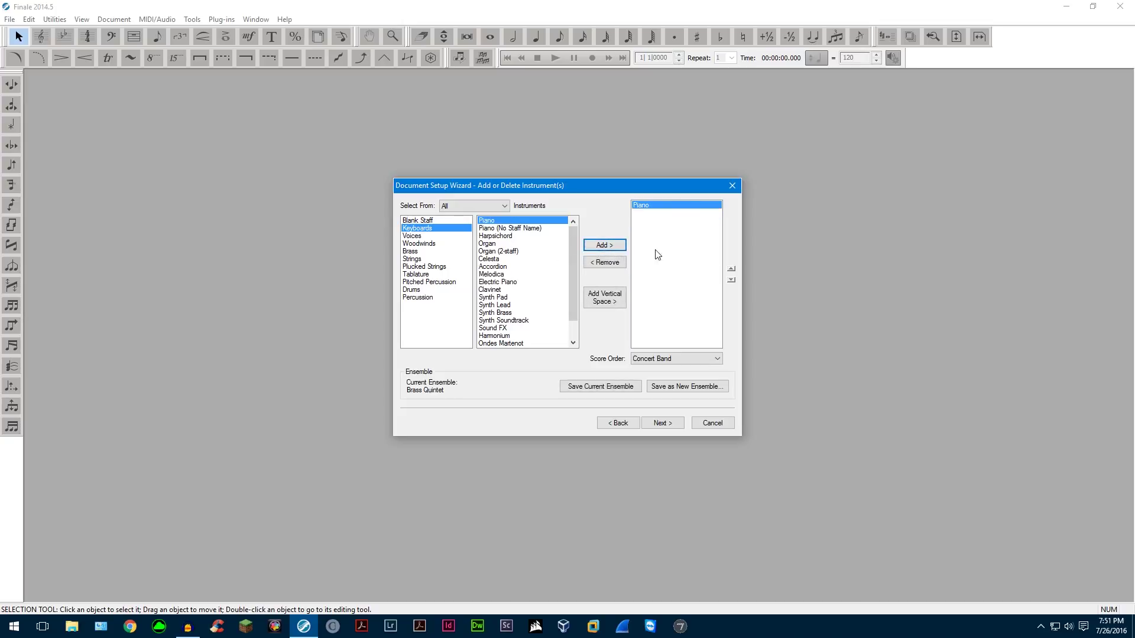
pyautogui.click(671, 362)
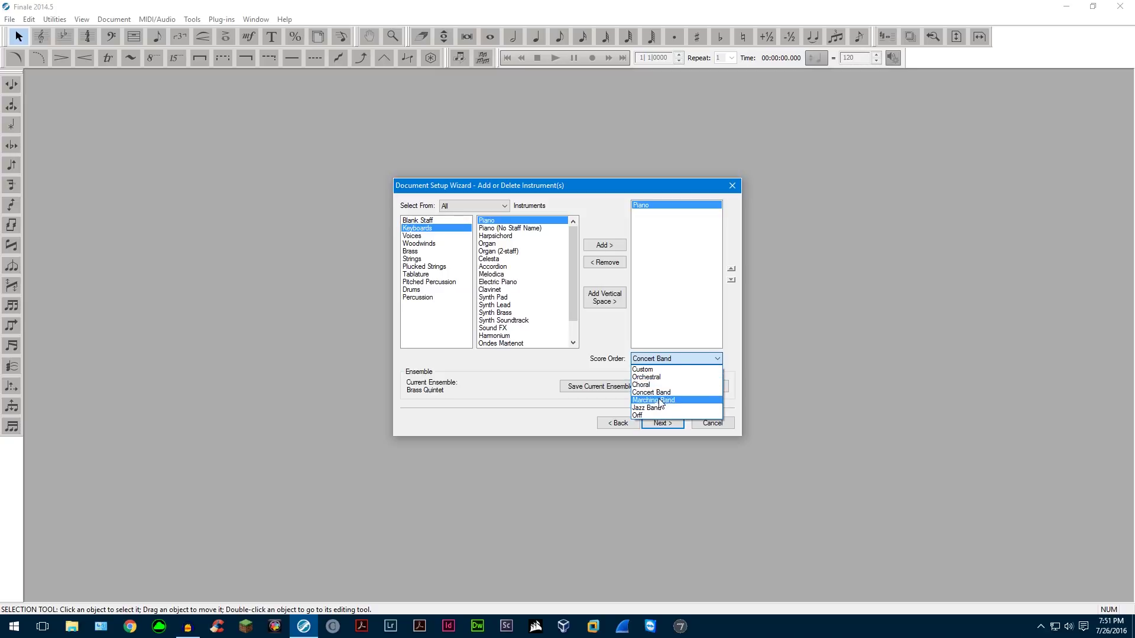
pyautogui.click(664, 360)
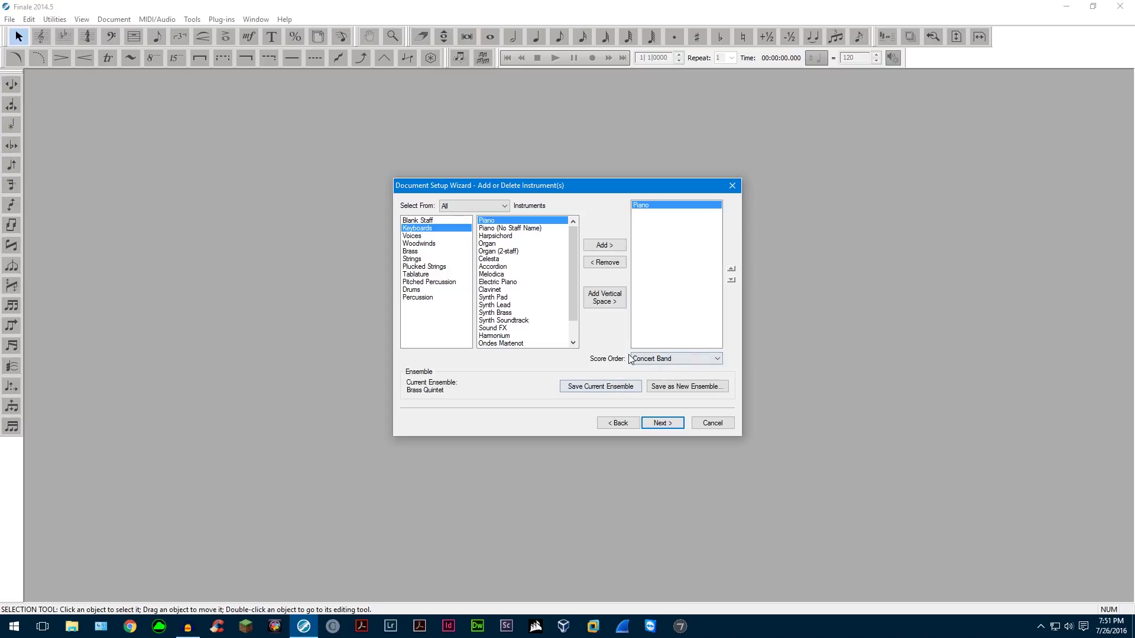
# - Step back and forward through the wizard, answer No to saving Brass Quintet, and leave Score Information blank
pyautogui.click(617, 423)
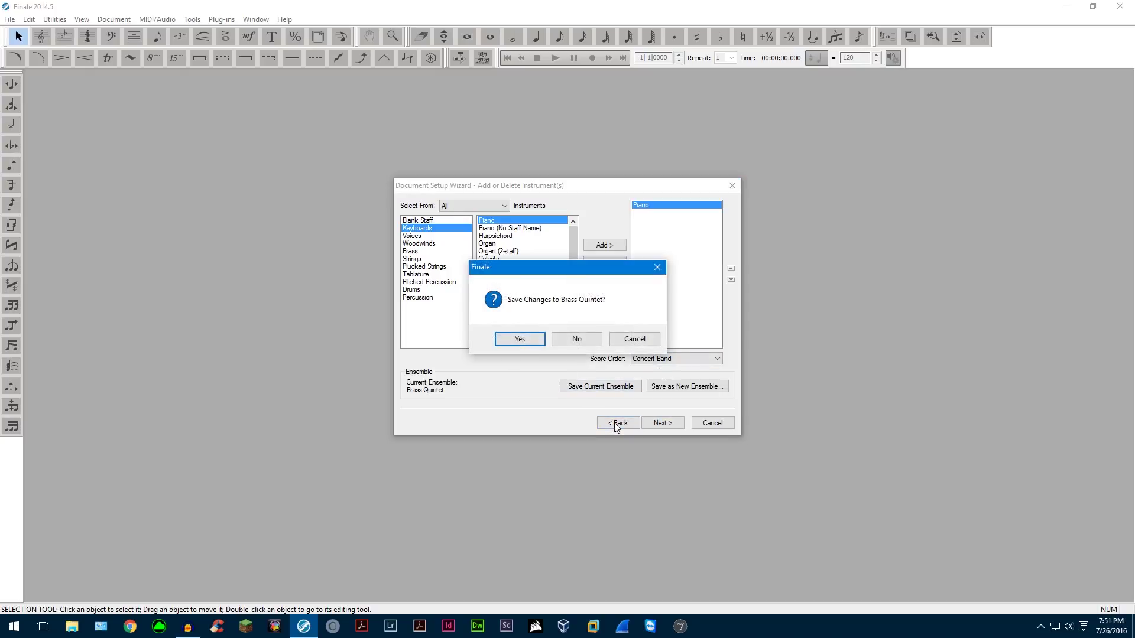
pyautogui.click(577, 339)
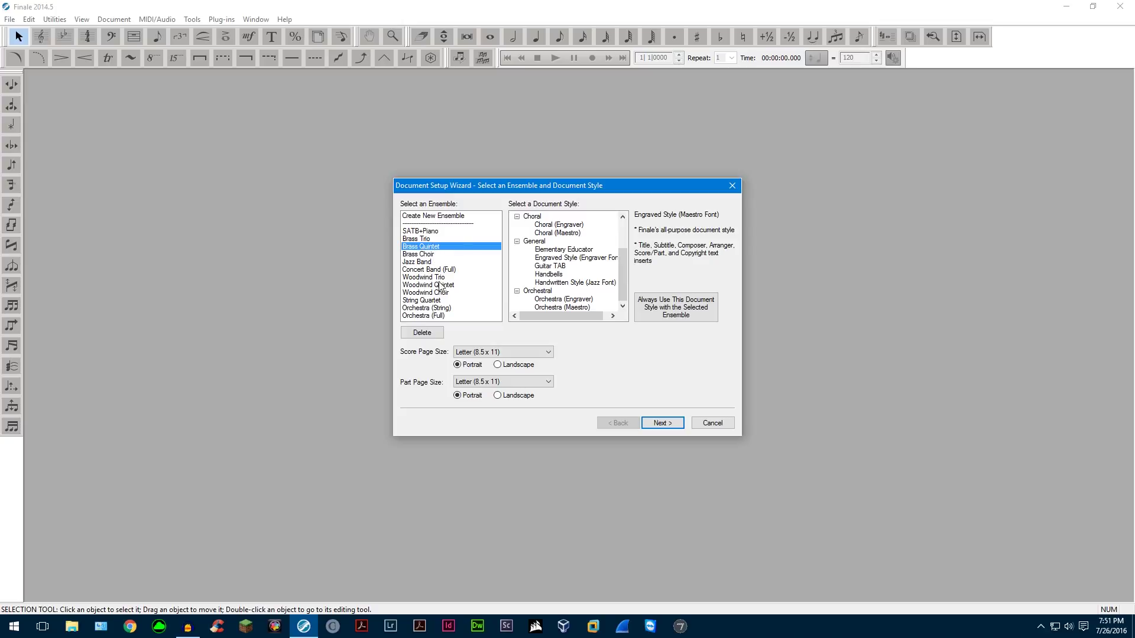
pyautogui.click(661, 425)
pyautogui.click(662, 427)
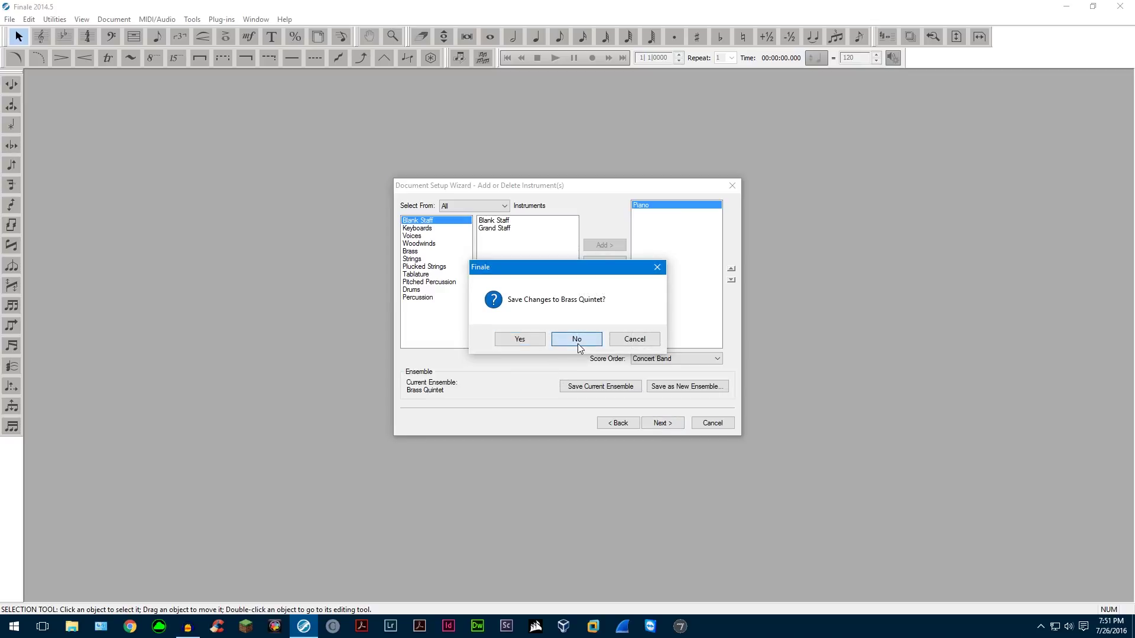
pyautogui.click(579, 339)
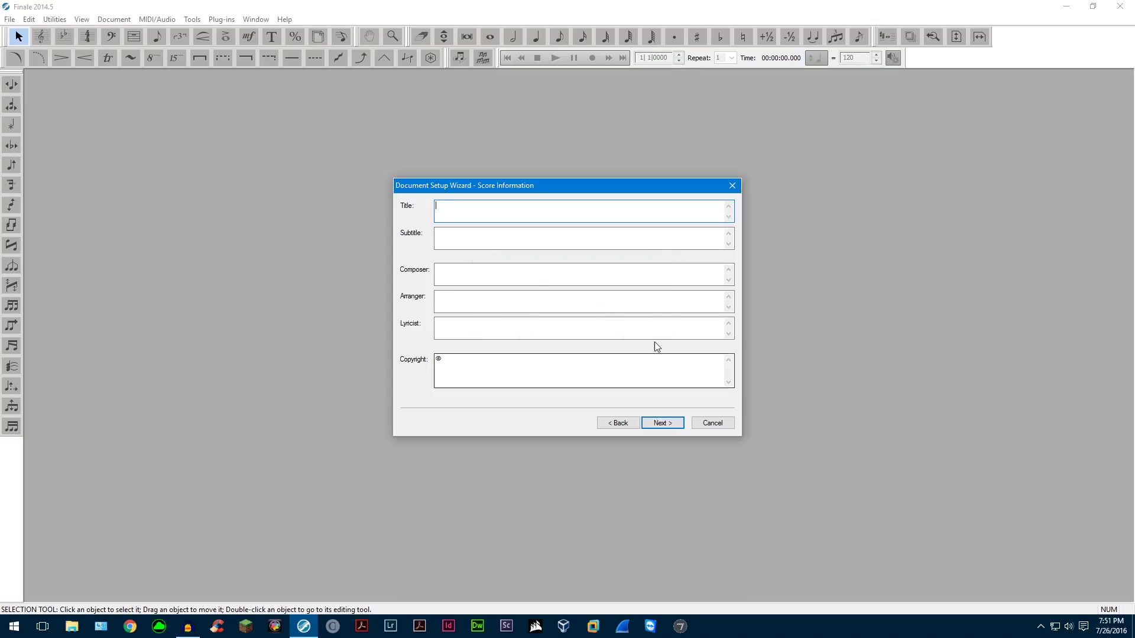
pyautogui.click(653, 426)
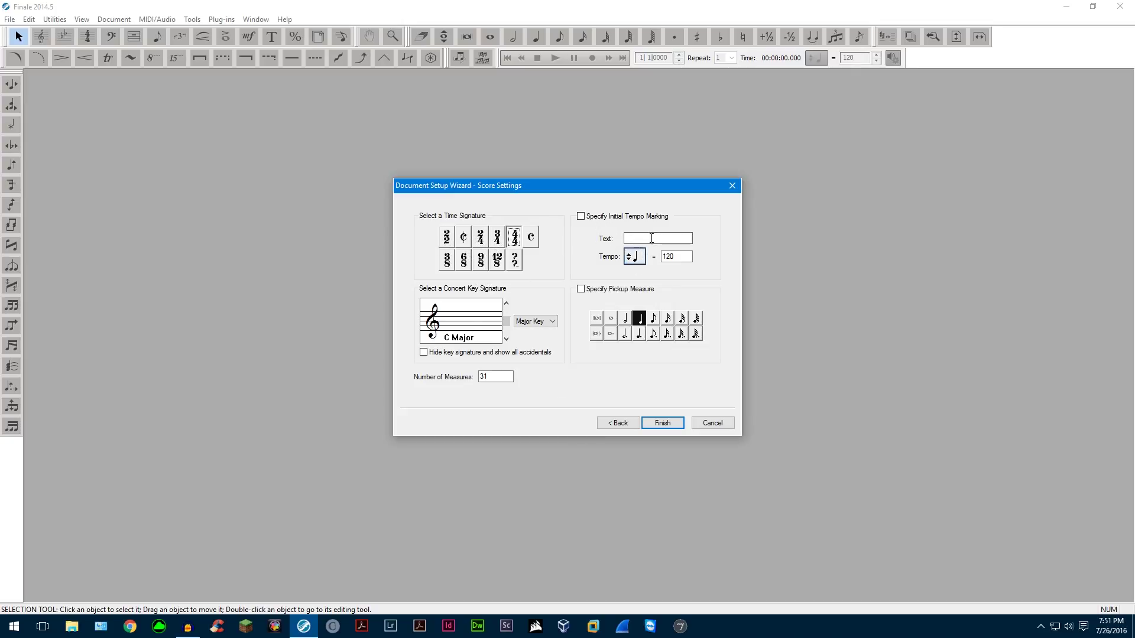
# - Keep Major key, set 100 measures, add a quarter note = 120 tempo marking, and finish
pyautogui.click(535, 321)
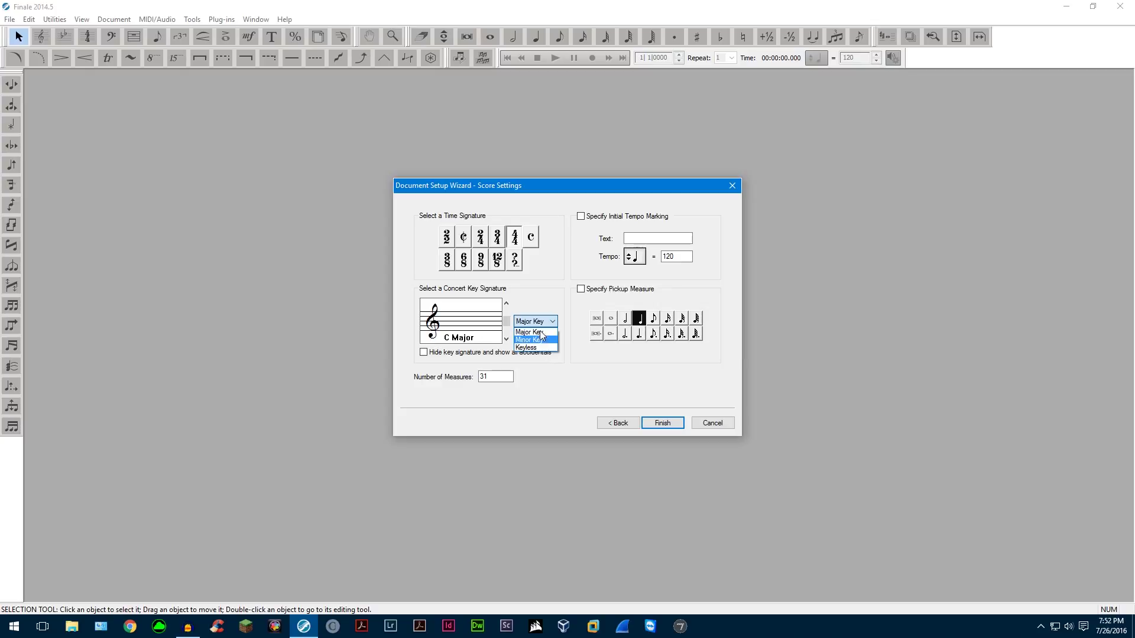
pyautogui.click(536, 309)
pyautogui.click(504, 354)
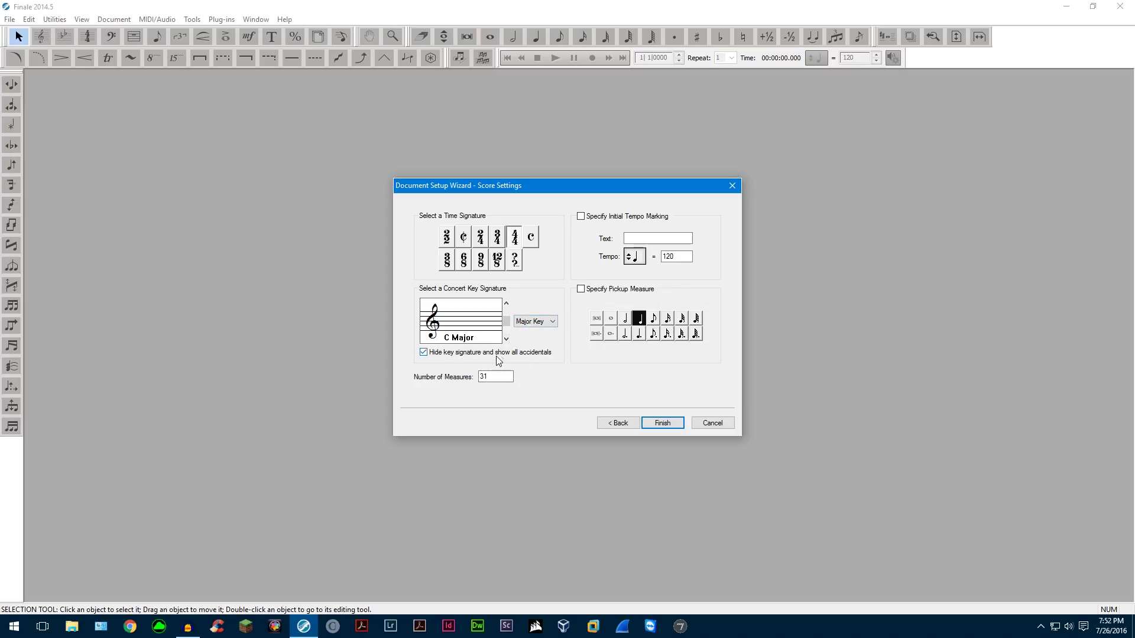
pyautogui.click(510, 360)
pyautogui.moveTo(502, 378); pyautogui.dragTo(399, 383)
pyautogui.click(634, 256)
pyautogui.click(636, 277)
pyautogui.click(663, 423)
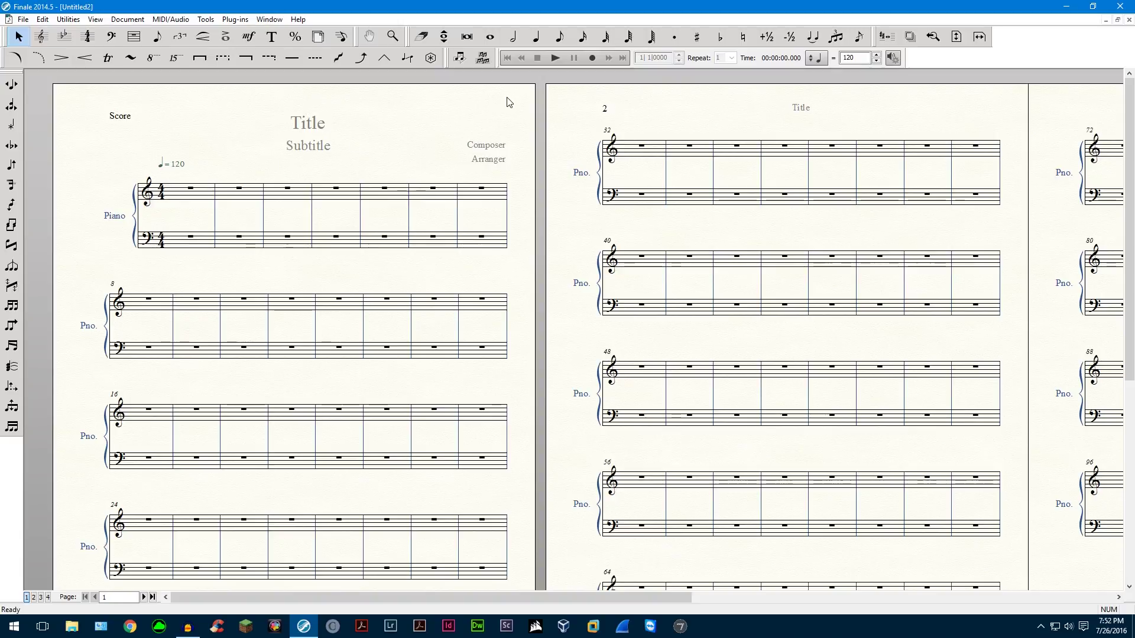
# - Use the 64th Note tool to enter four 64th notes at the start of treble measure 1
pyautogui.click(561, 39)
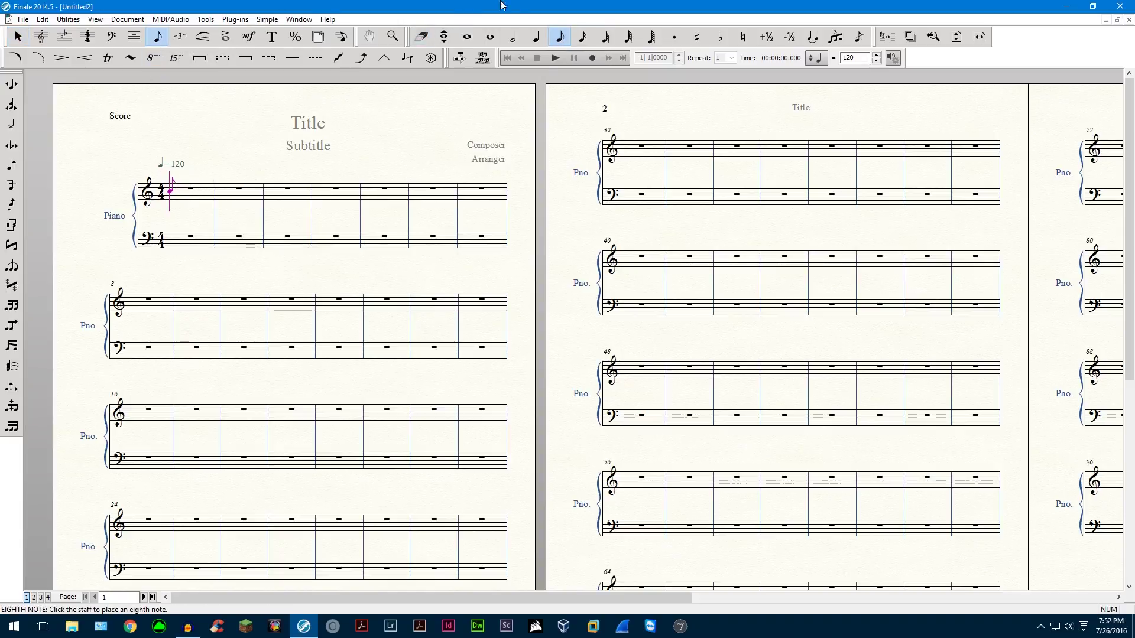
pyautogui.click(628, 38)
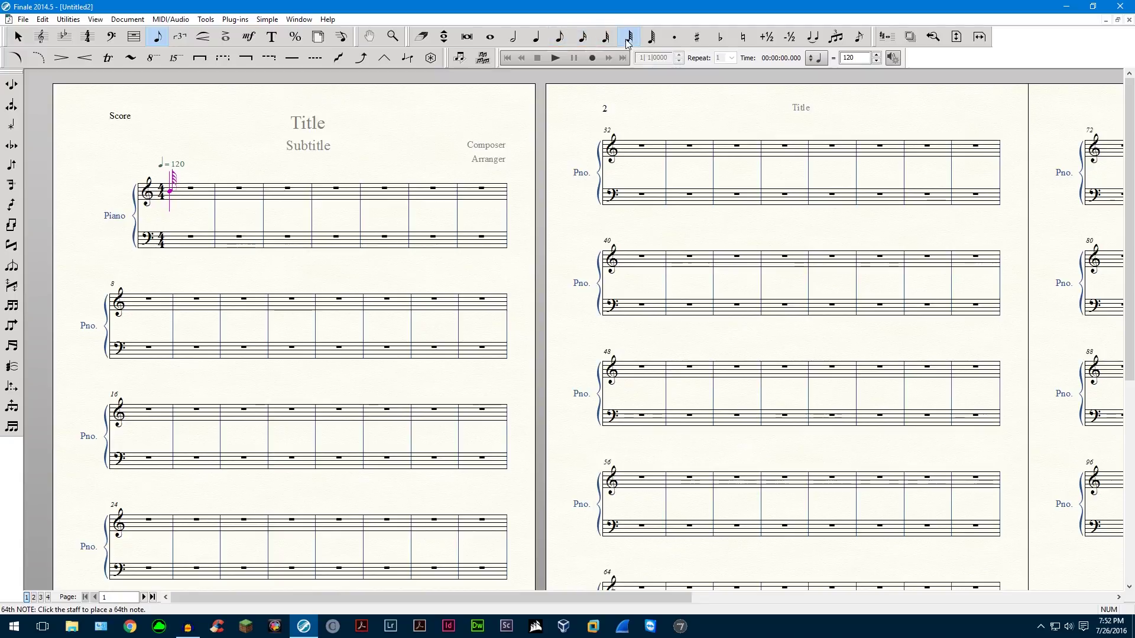
pyautogui.click(171, 191)
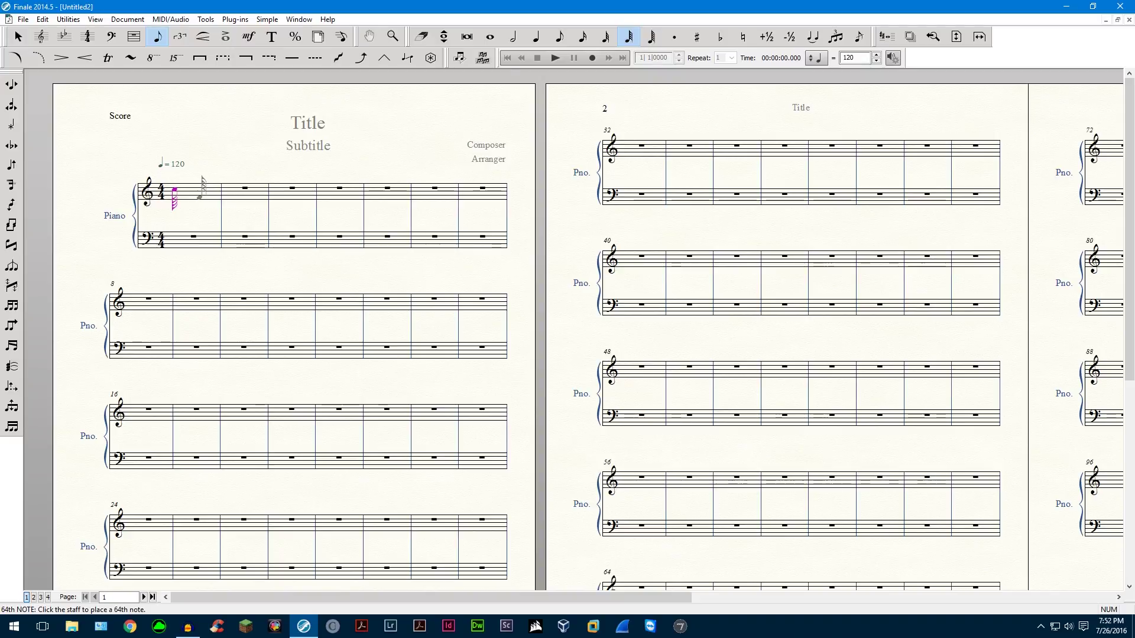
pyautogui.click(202, 198)
pyautogui.click(207, 195)
pyautogui.click(214, 204)
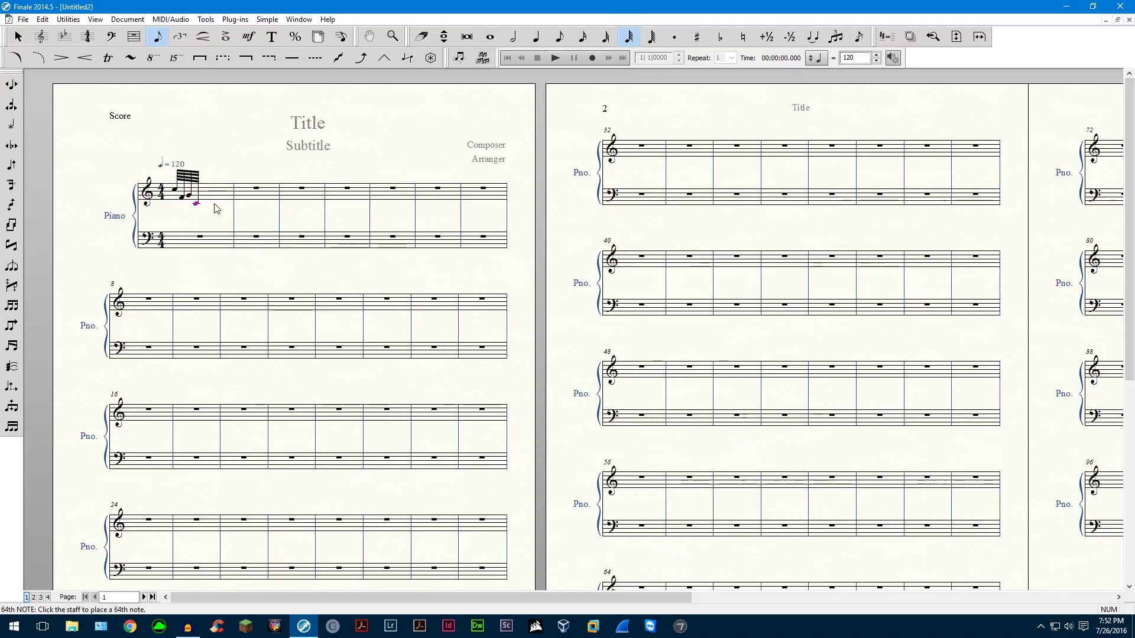
pyautogui.click(21, 39)
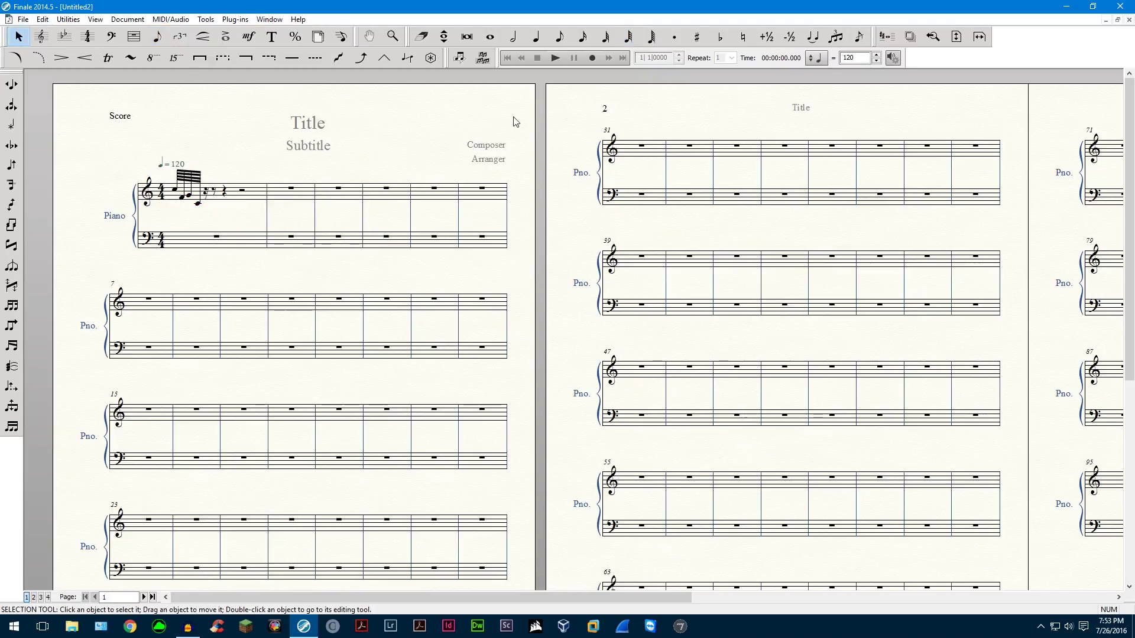
# - Play back the score, then delete the 64th notes from measure 1
pyautogui.click(556, 58)
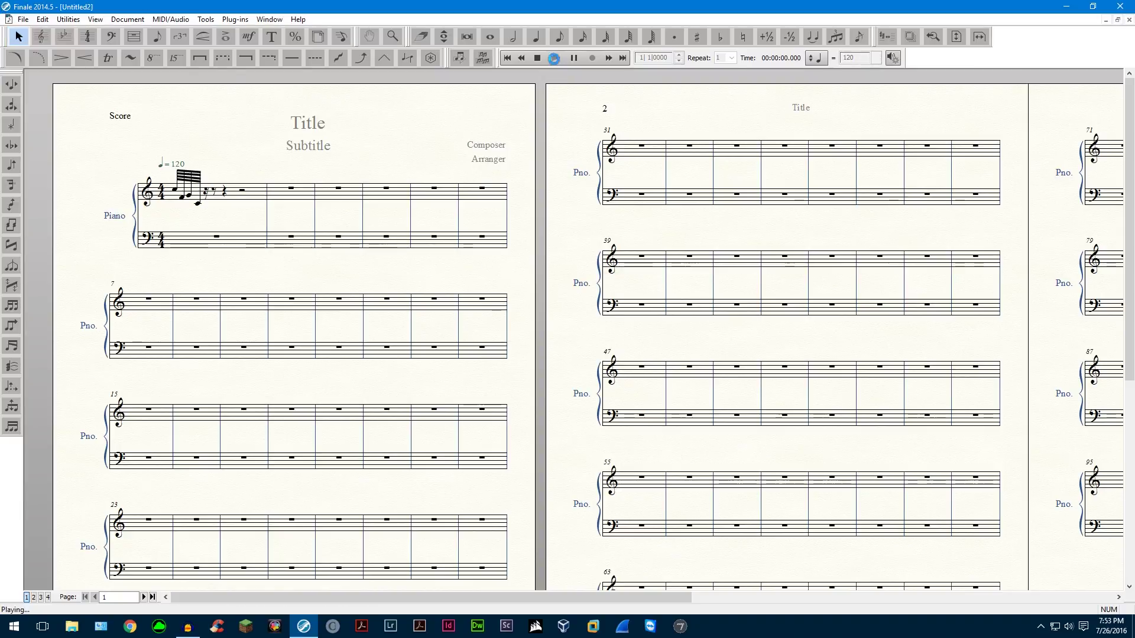
pyautogui.click(256, 190)
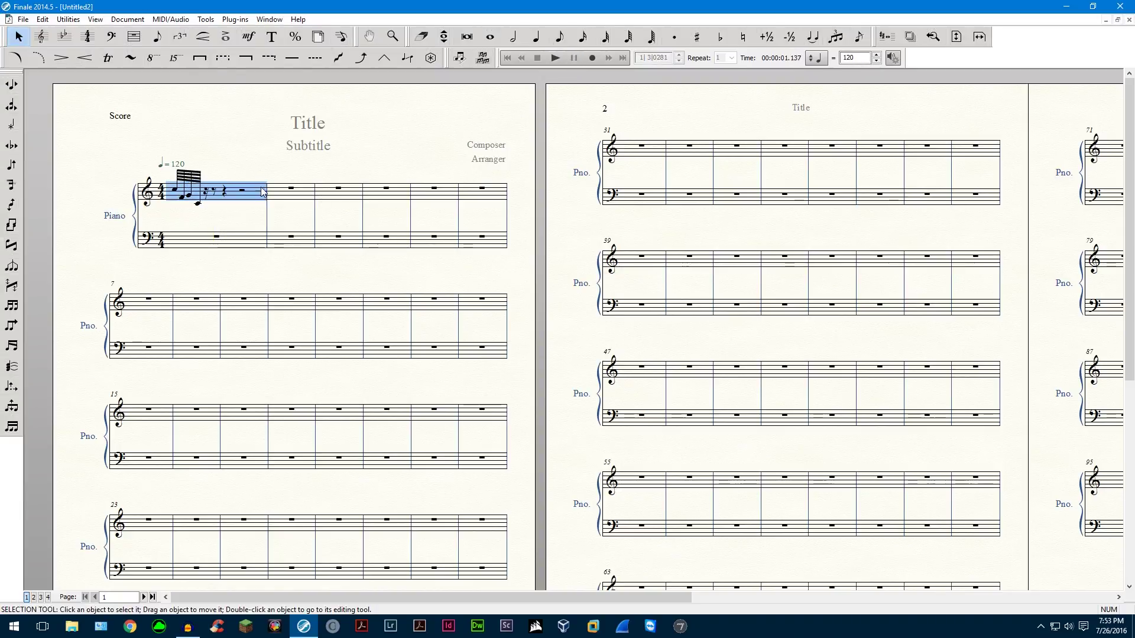
pyautogui.press('Delete')
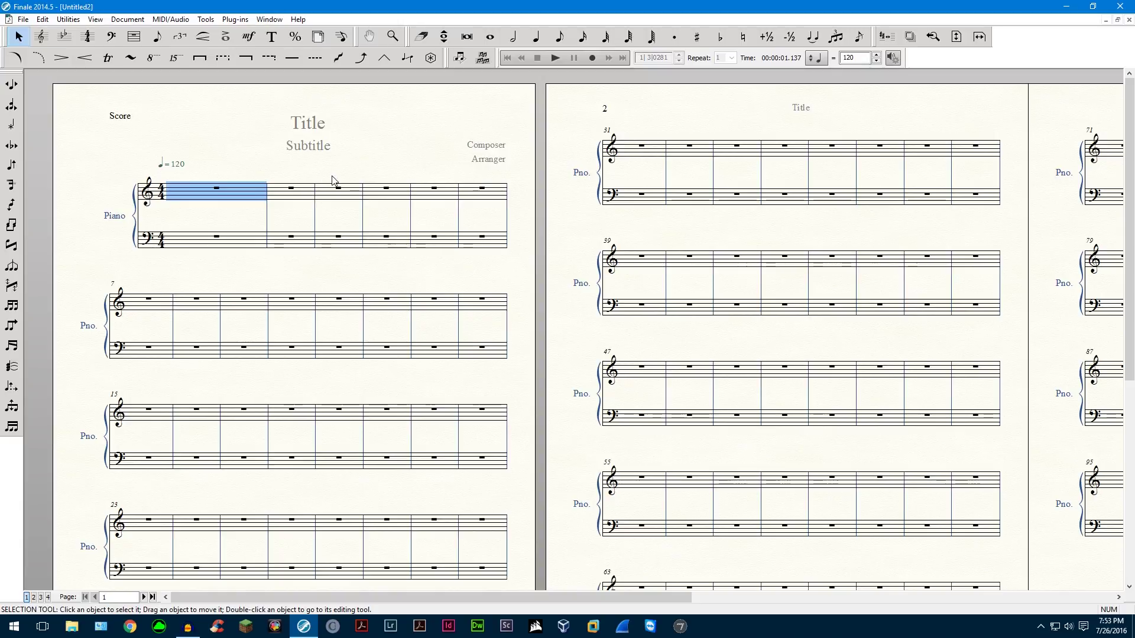
# - Deselect the measure and open Help > QuickStart Videos
pyautogui.click(332, 158)
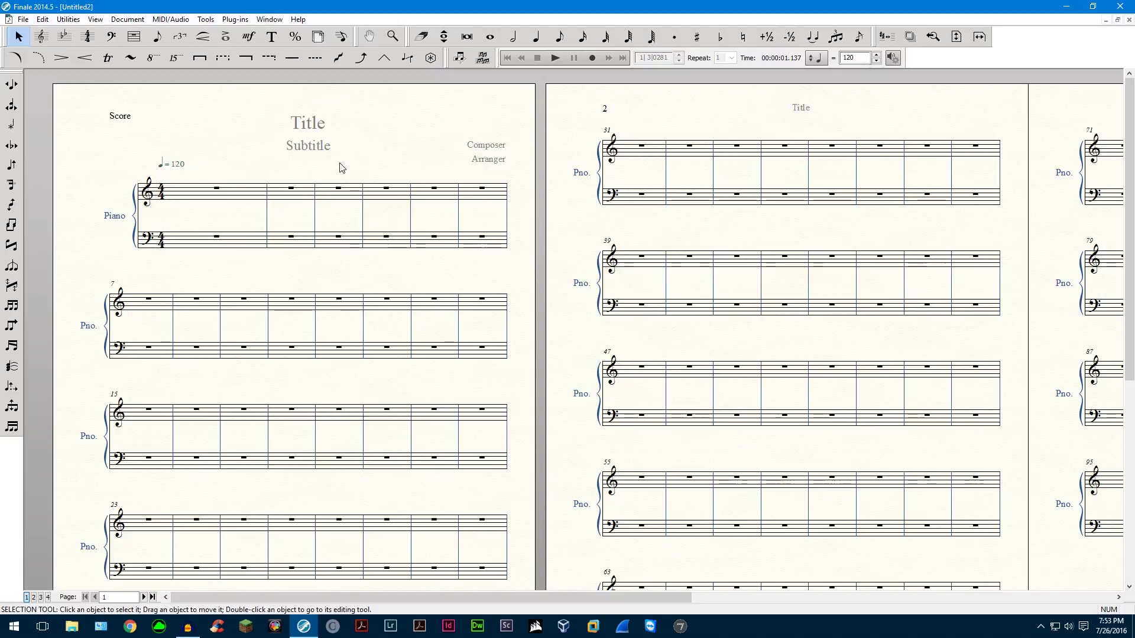
pyautogui.click(302, 20)
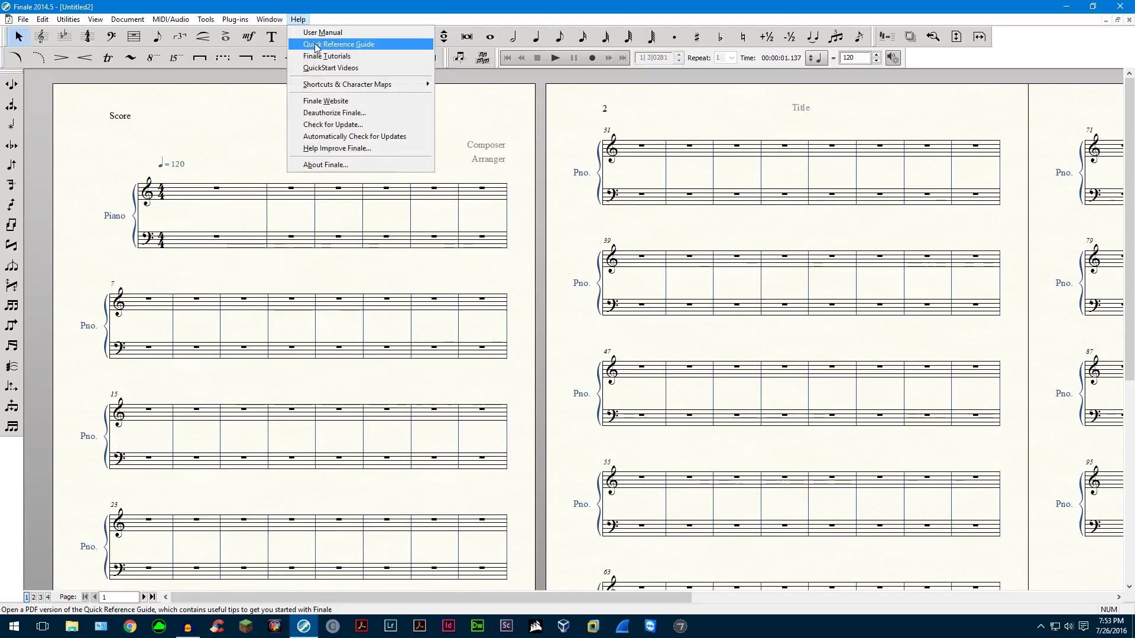
pyautogui.click(323, 68)
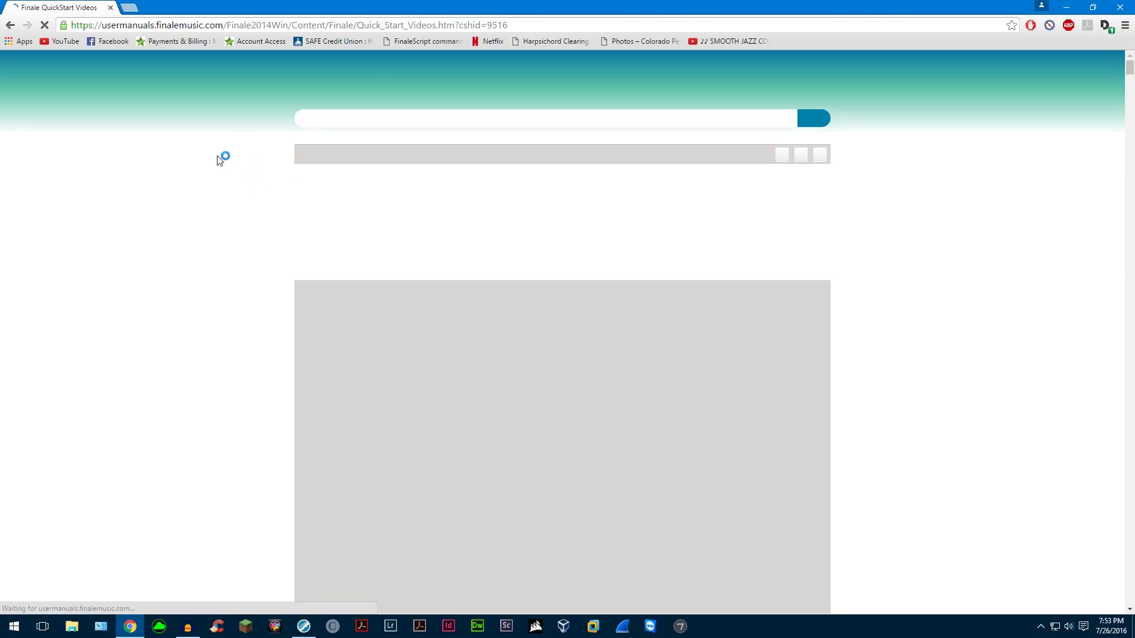
# - Expand the 'Using the context menus' entry and scroll around its video on the QuickStart page
pyautogui.scroll(-3, 421, 263)
pyautogui.scroll(-5, 416, 263)
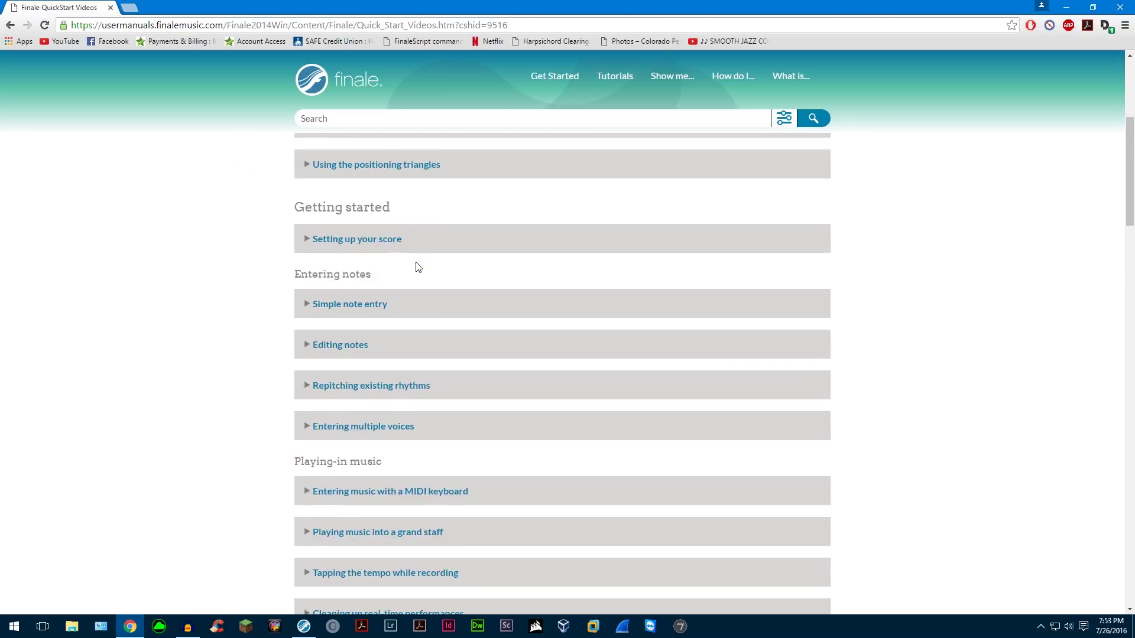
pyautogui.scroll(8, 417, 383)
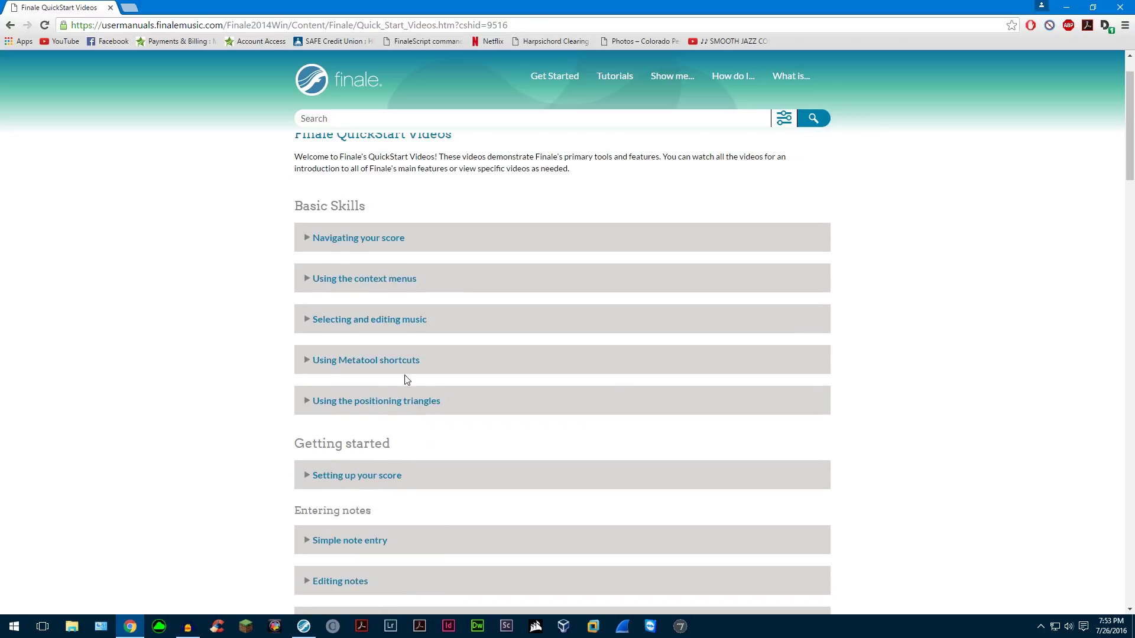
pyautogui.click(355, 276)
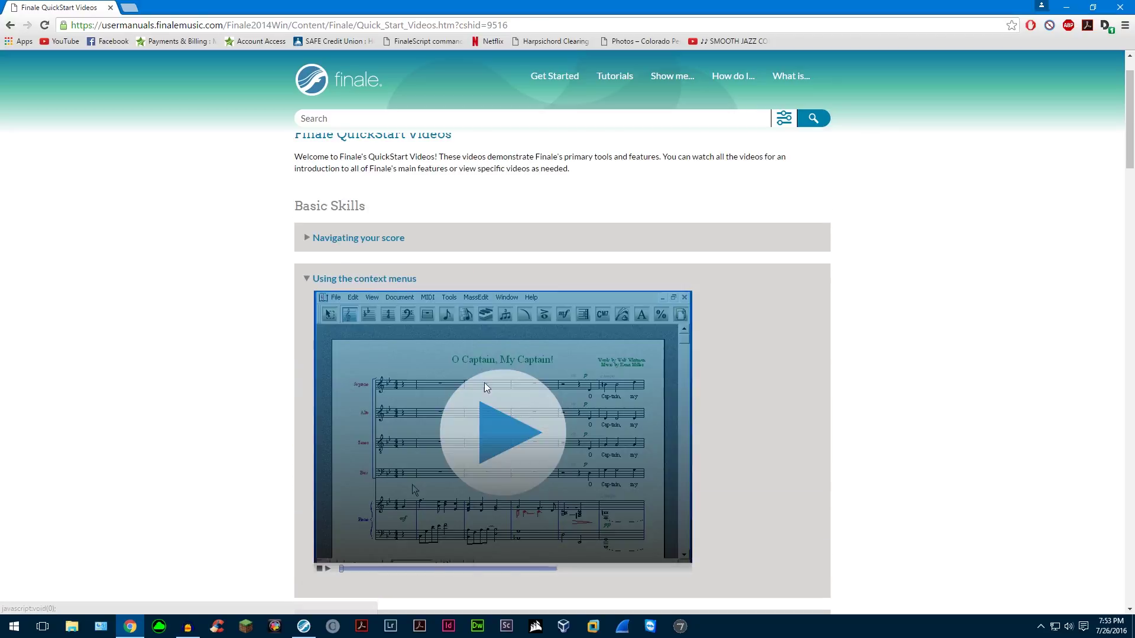
pyautogui.scroll(-1, 253, 400)
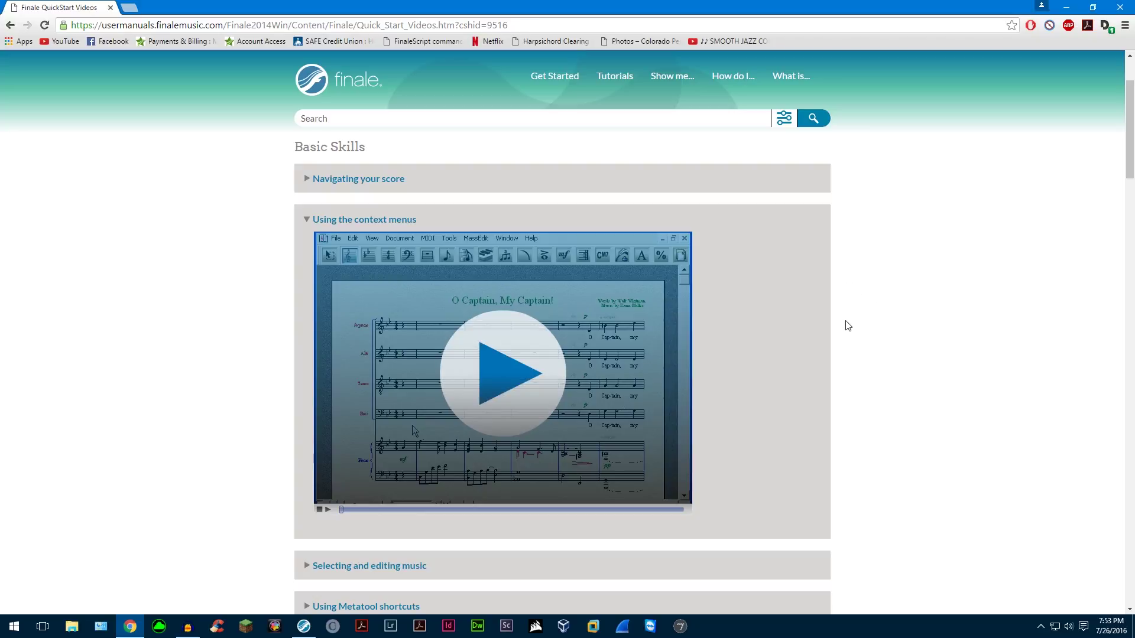
pyautogui.scroll(-7, 396, 349)
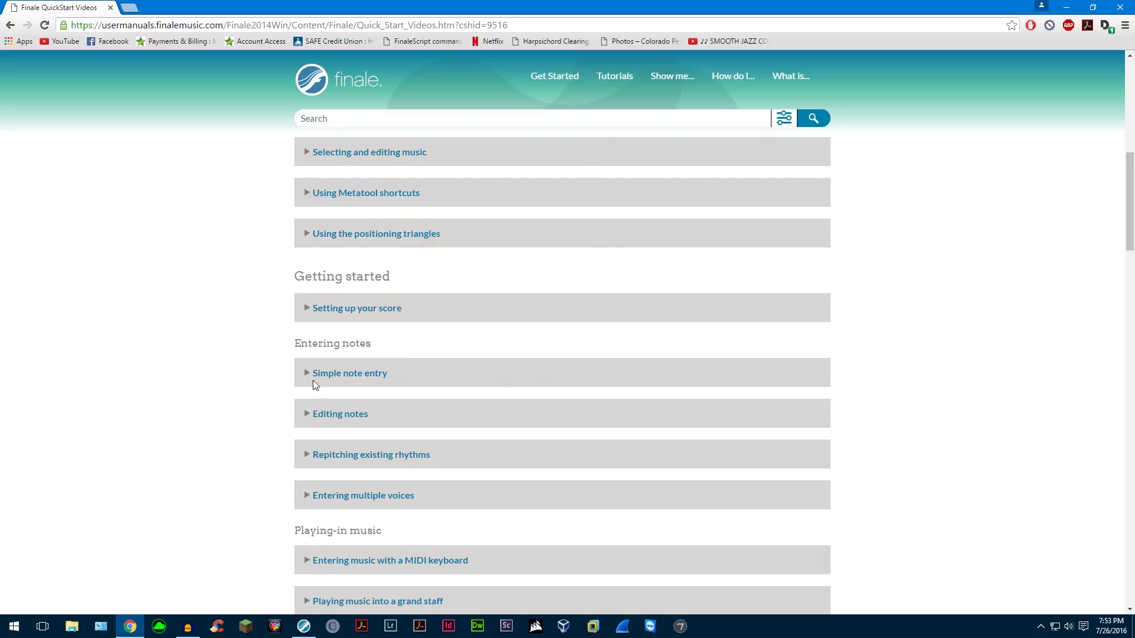
pyautogui.scroll(-6, 283, 387)
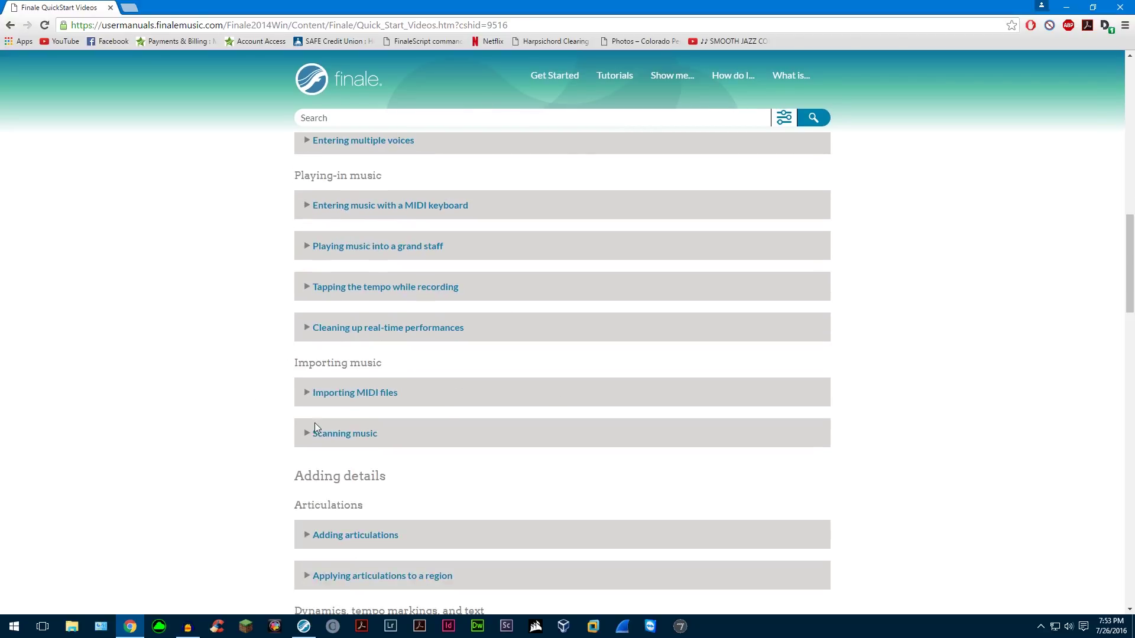
pyautogui.scroll(13, 435, 378)
pyautogui.scroll(-3, 523, 452)
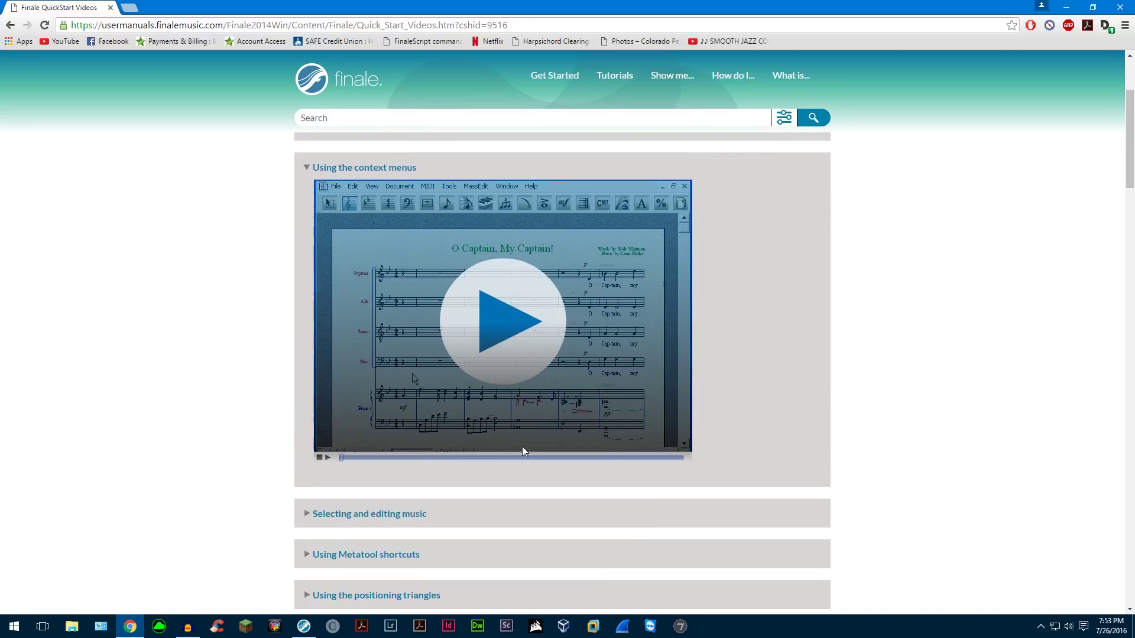
pyautogui.scroll(1, 466, 336)
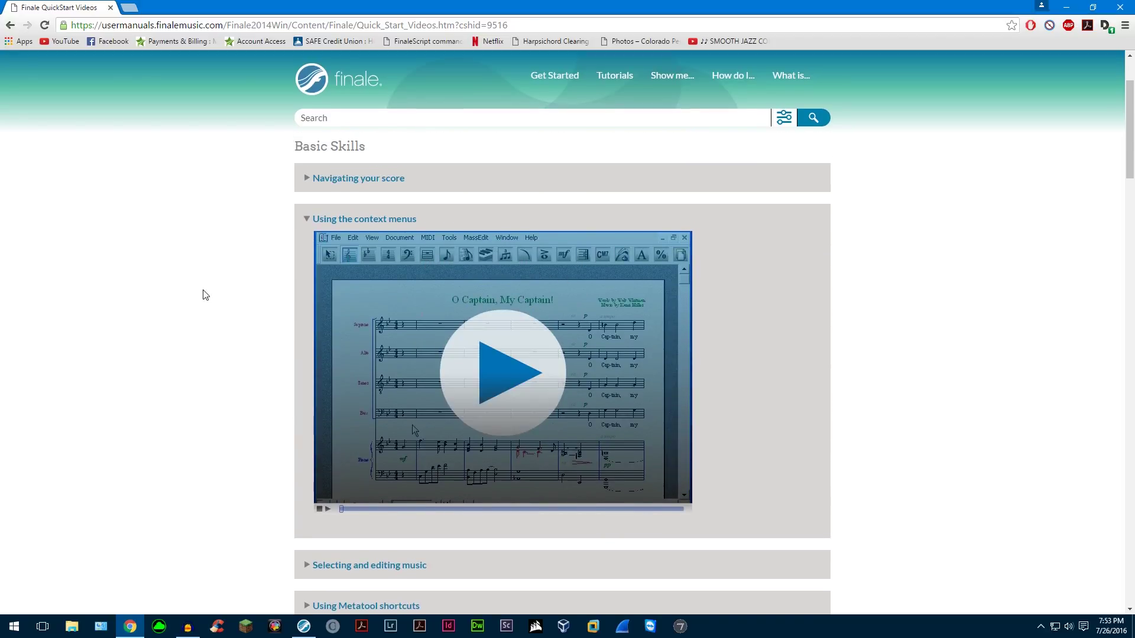
pyautogui.scroll(-5, 205, 295)
pyautogui.scroll(7, 233, 311)
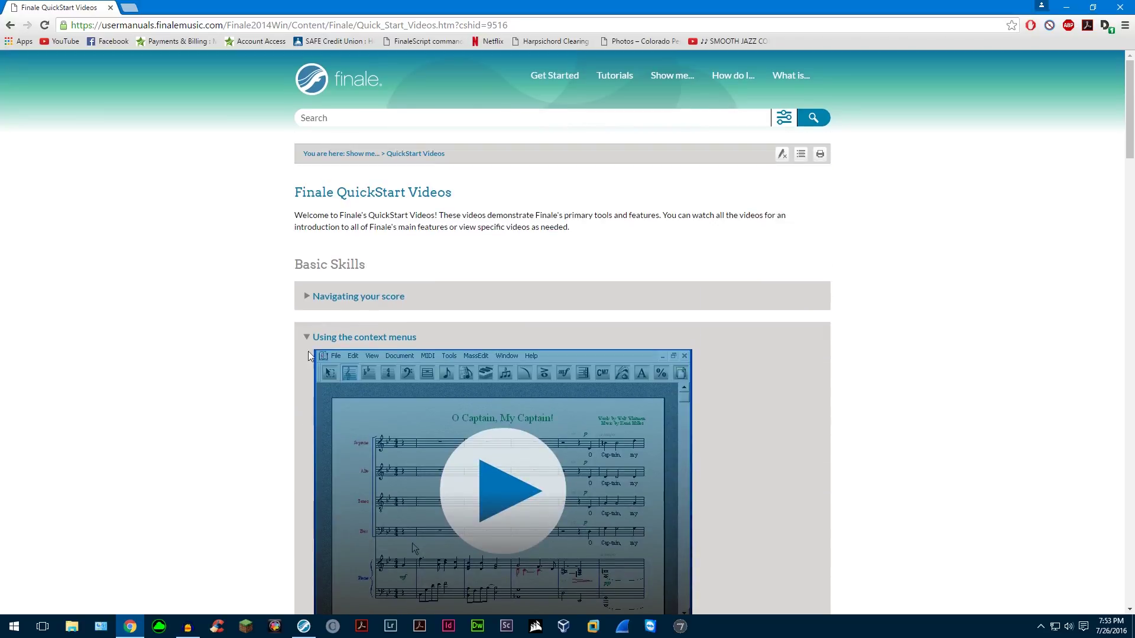